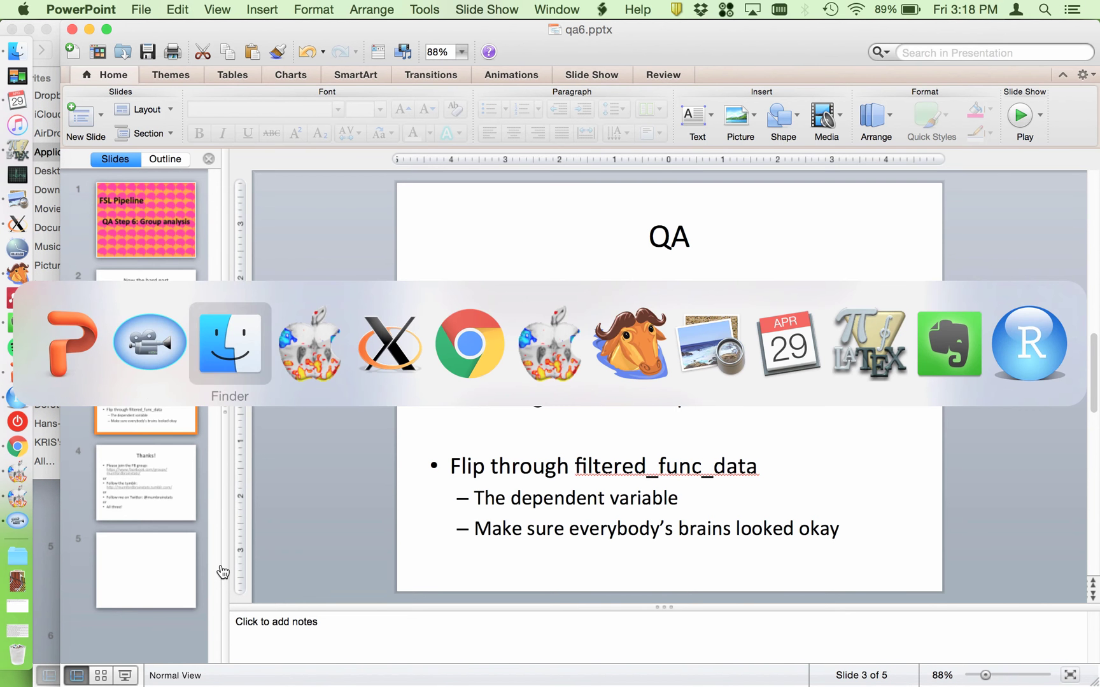
pyautogui.press('super+Tab')
pyautogui.press('super+Tab')
pyautogui.press('super+Tab')
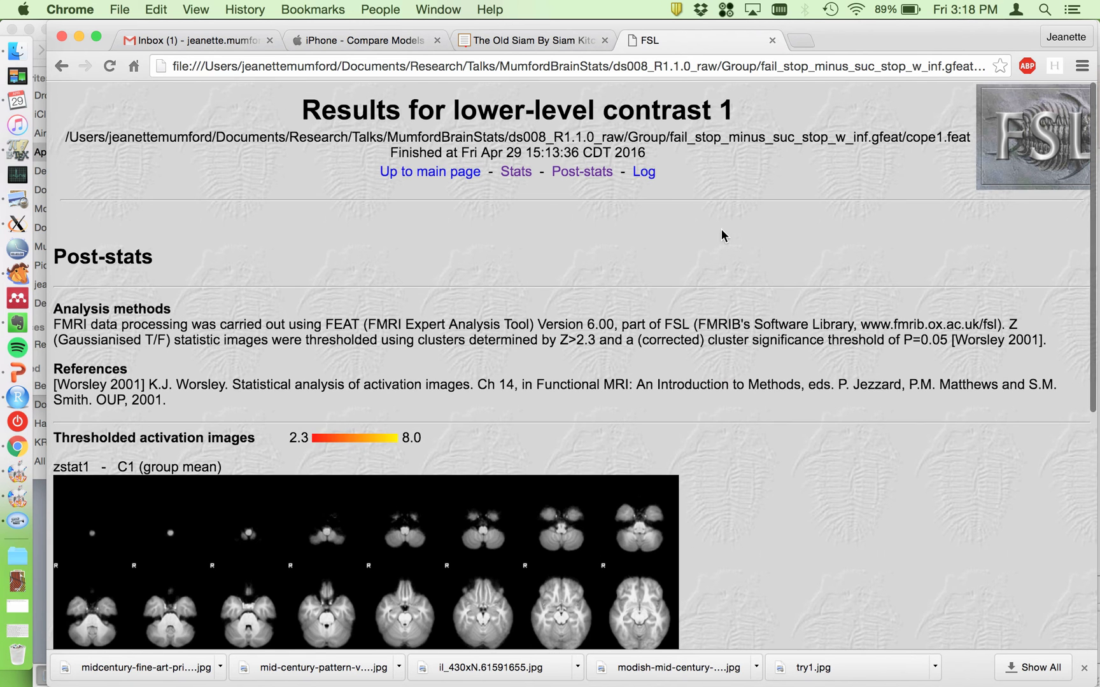
# - Read through the FEAT progress log of the group report
pyautogui.click(644, 171)
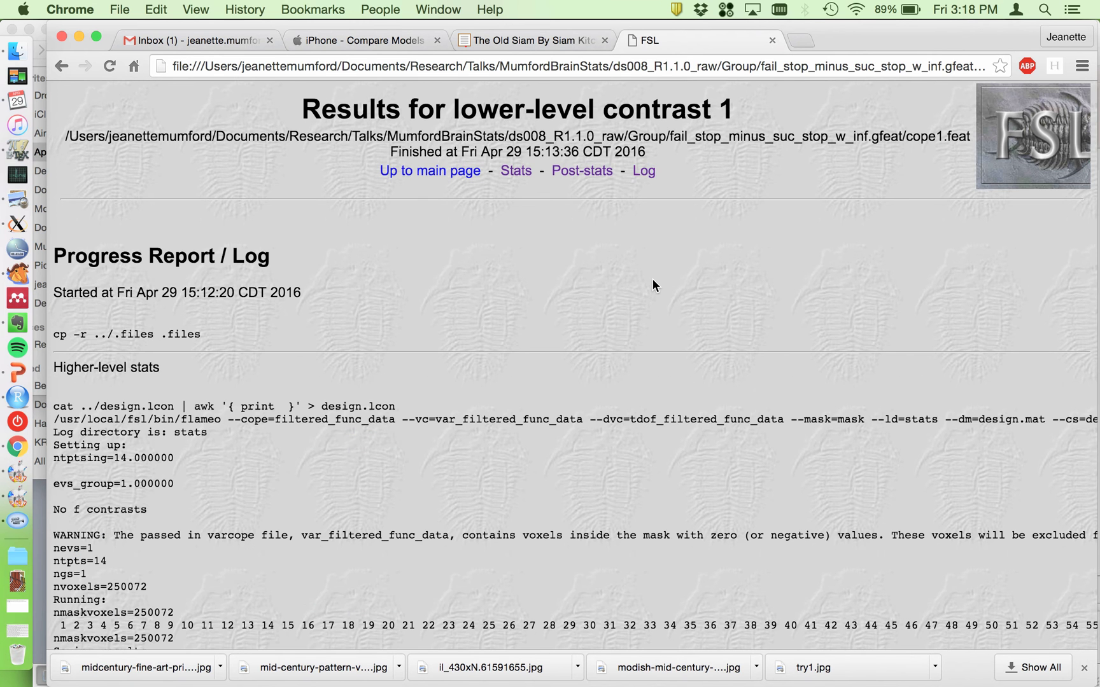
pyautogui.scroll(-3, 653, 284)
pyautogui.scroll(-15, 652, 280)
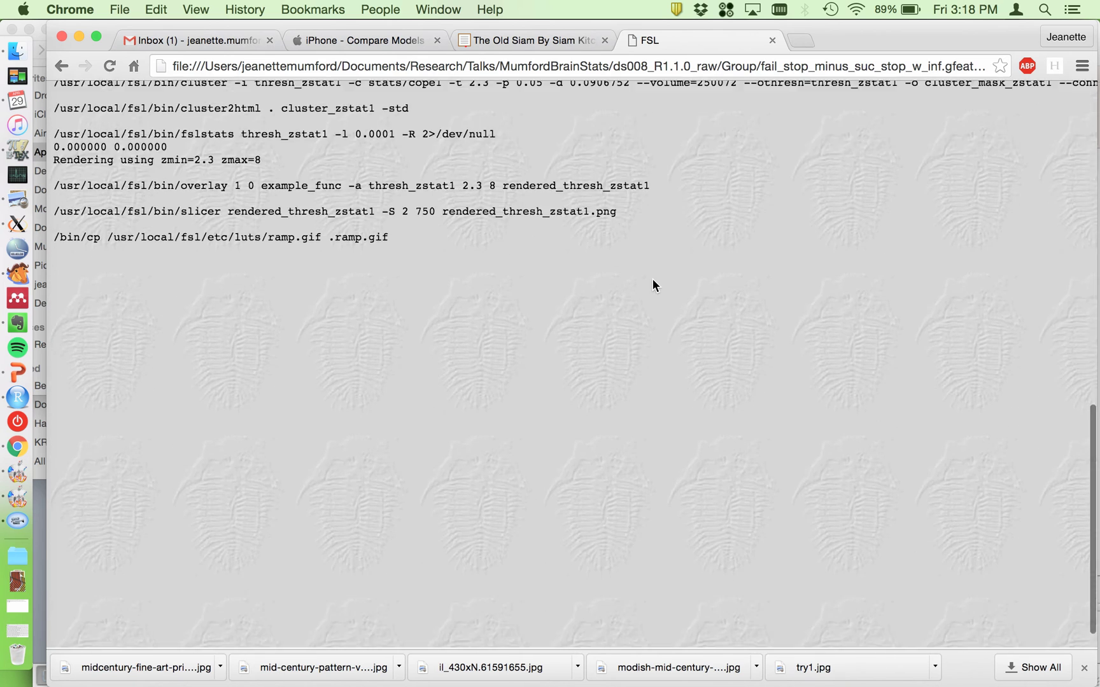
pyautogui.scroll(15, 652, 278)
pyautogui.scroll(3, 550, 210)
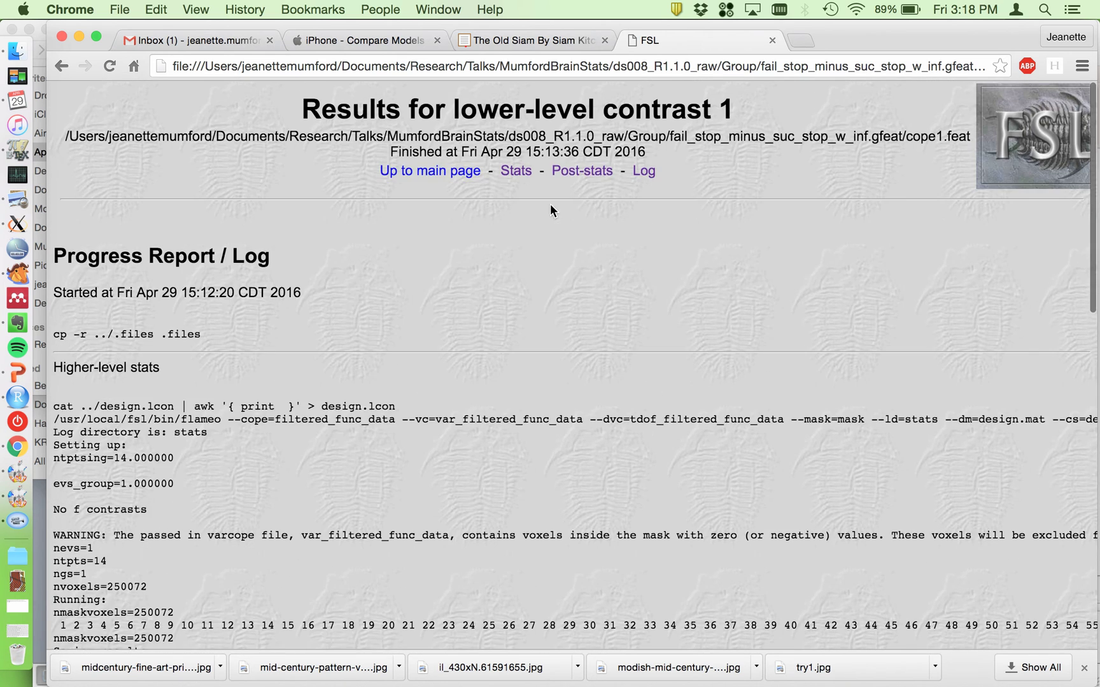
# - Return to Post-stats and review the thresholded zstat1 C1 group-mean montage
pyautogui.click(583, 166)
pyautogui.scroll(-2, 636, 267)
pyautogui.scroll(-5, 697, 318)
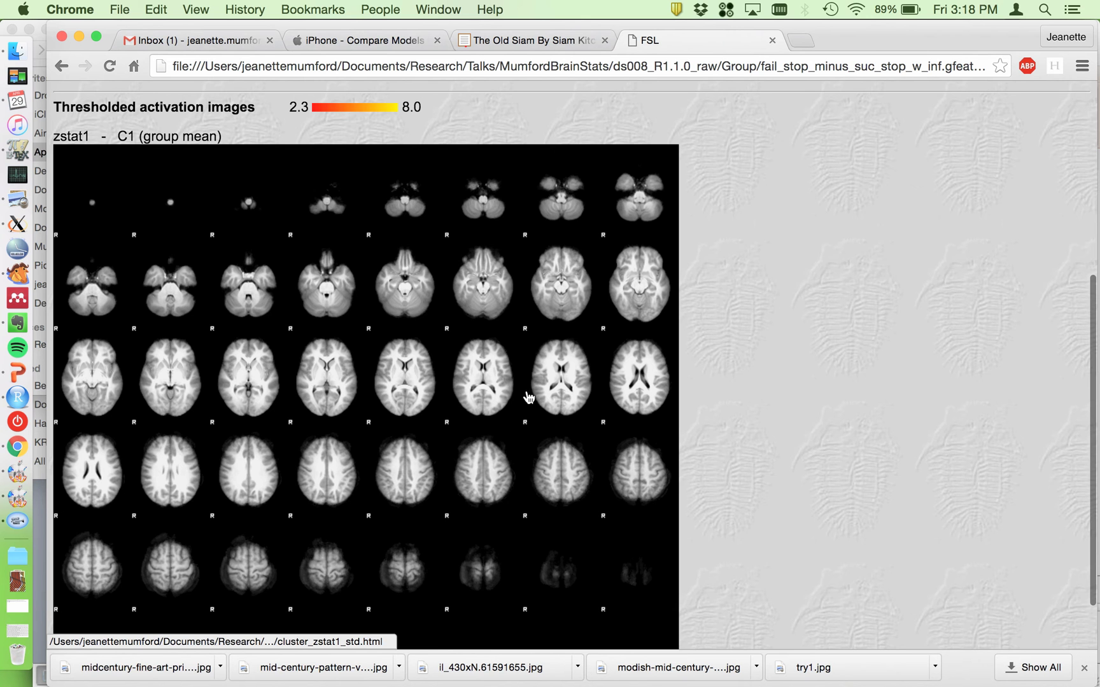
pyautogui.scroll(-1, 704, 412)
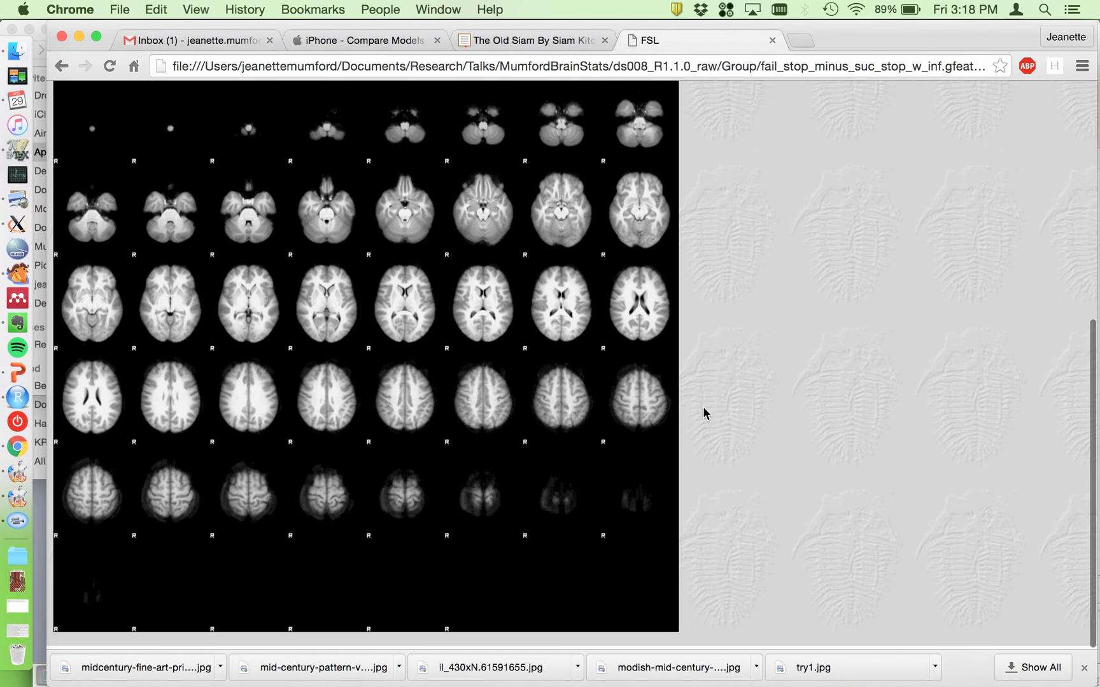
pyautogui.scroll(3, 705, 412)
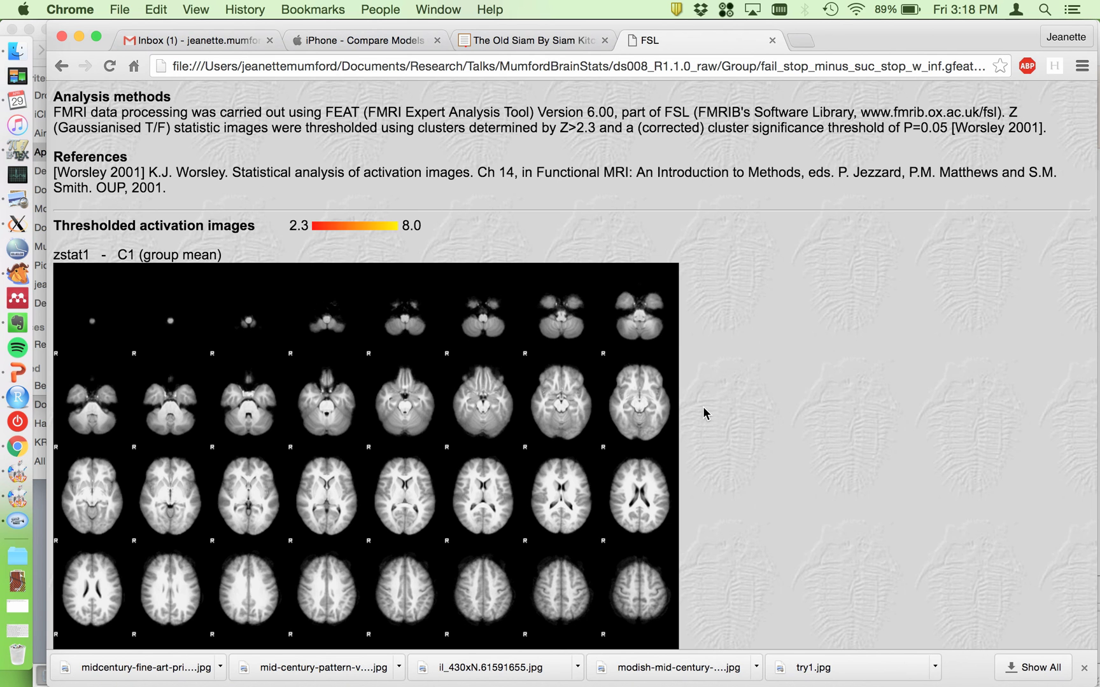
pyautogui.scroll(-3, 705, 412)
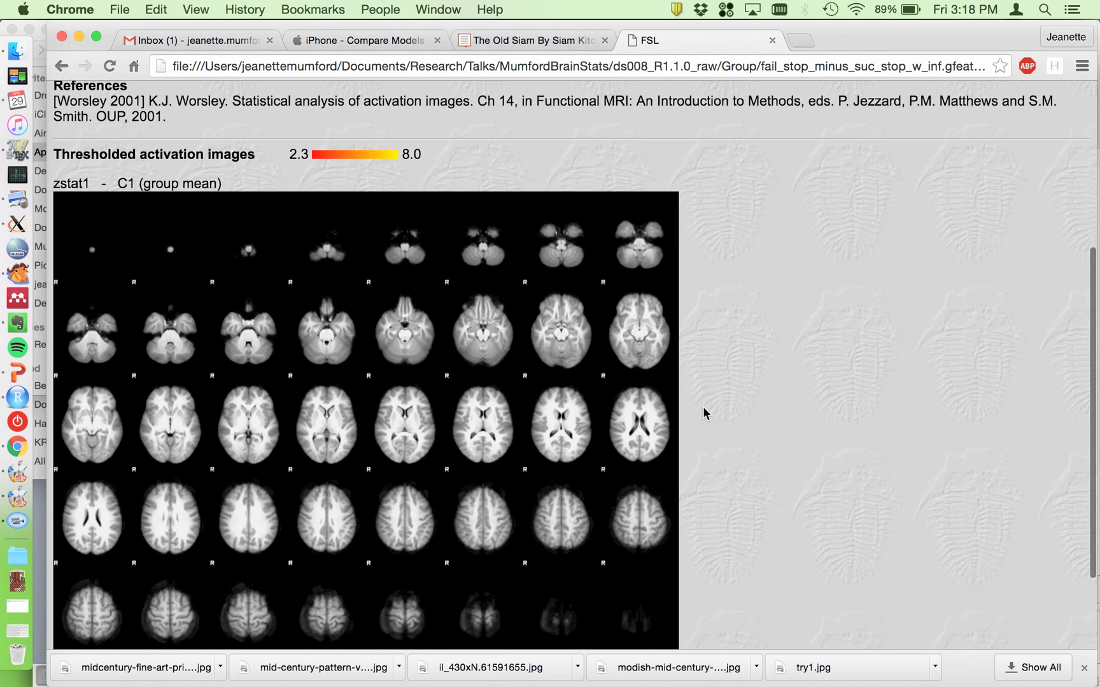
pyautogui.scroll(3, 705, 412)
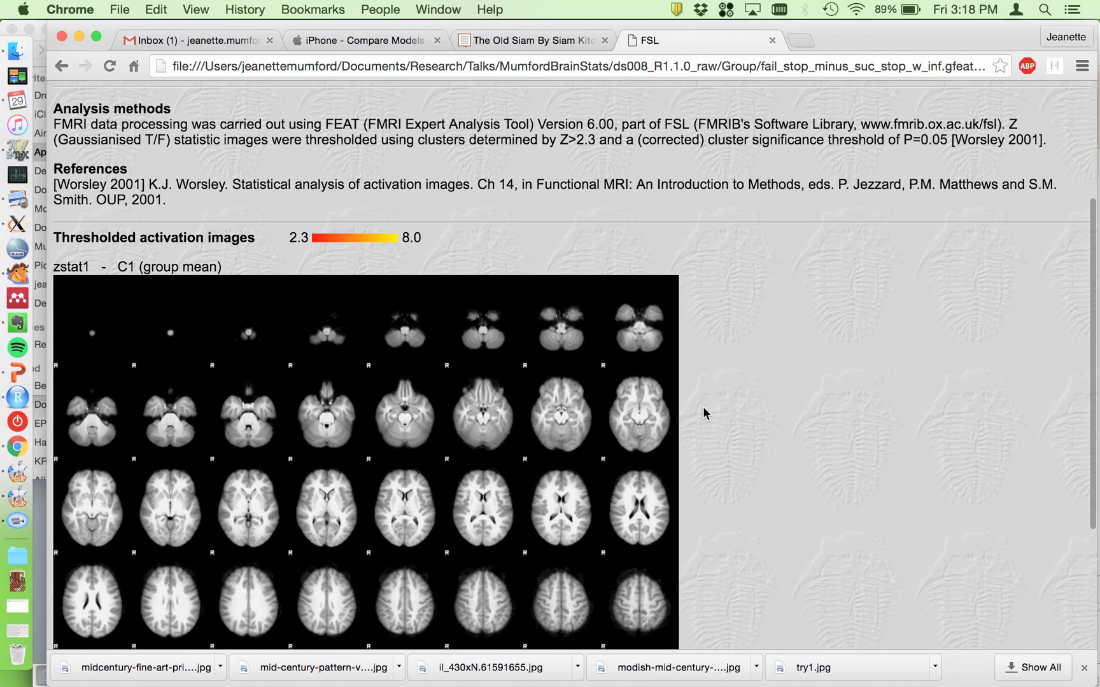
pyautogui.scroll(-4, 705, 413)
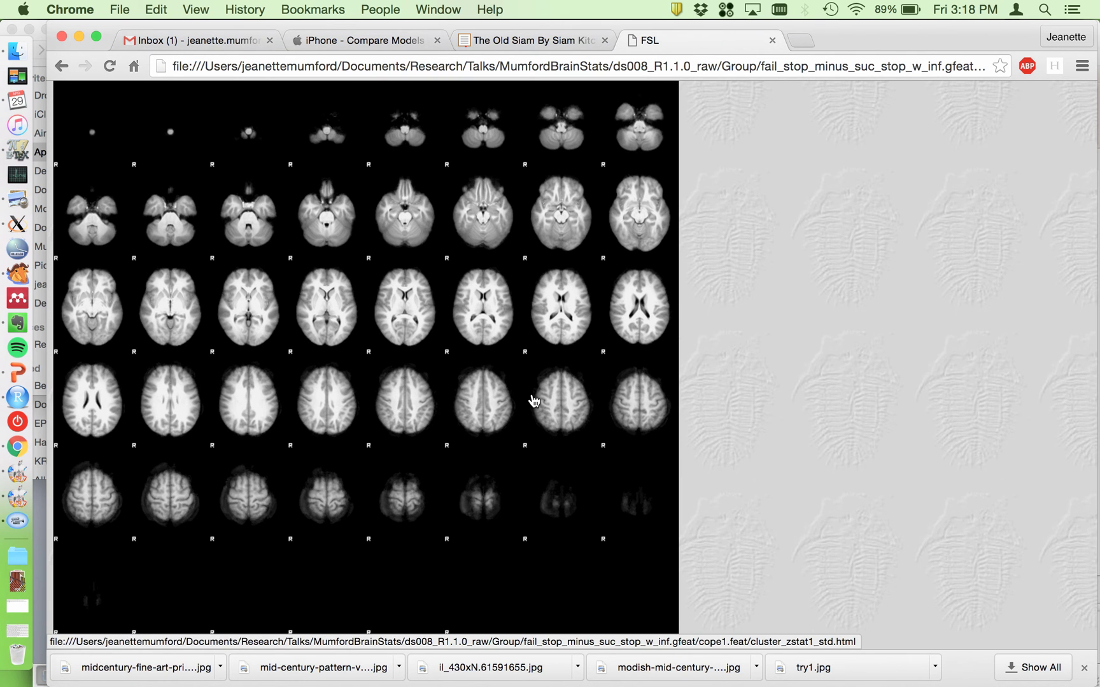
pyautogui.scroll(1, 533, 401)
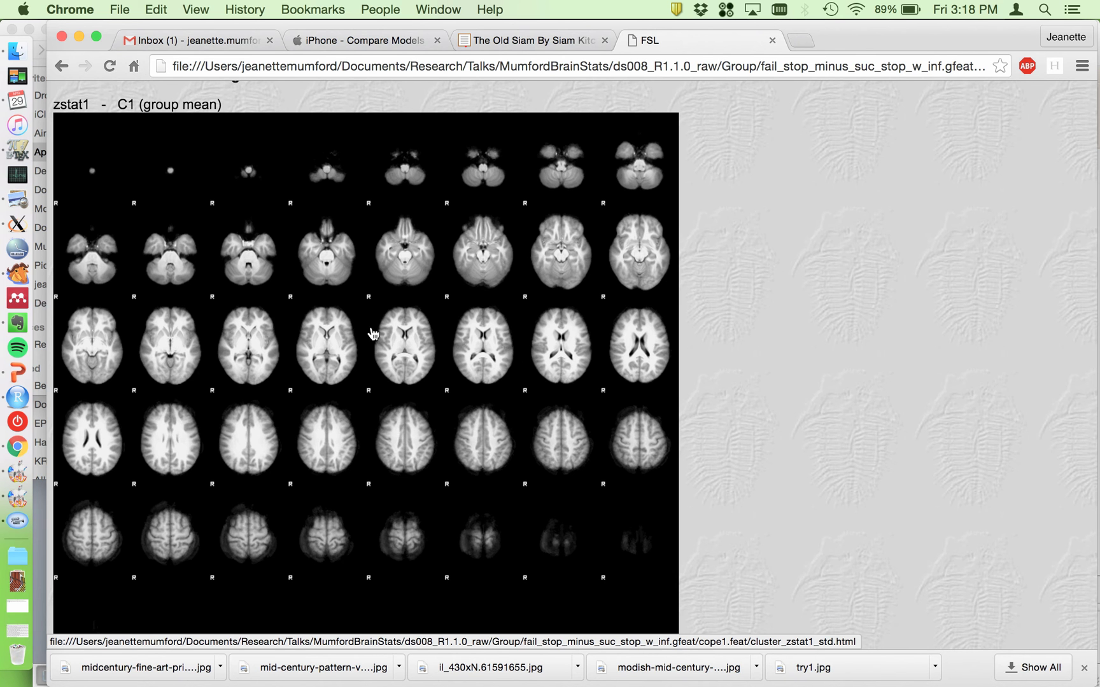
pyautogui.scroll(5, 453, 371)
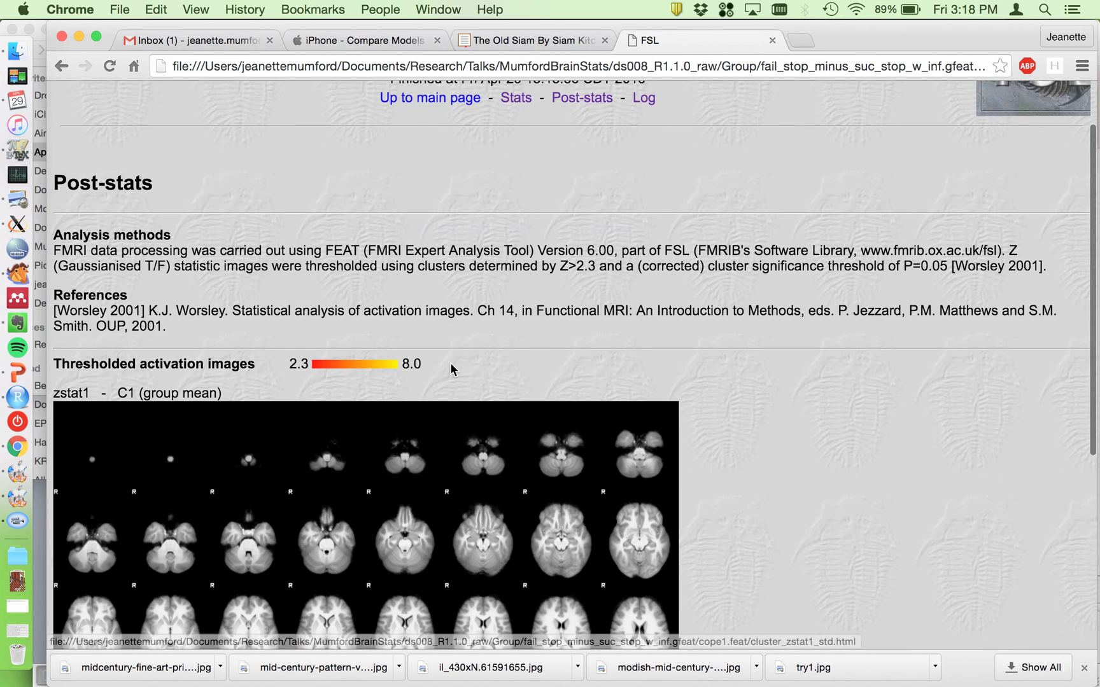
pyautogui.scroll(-3, 447, 262)
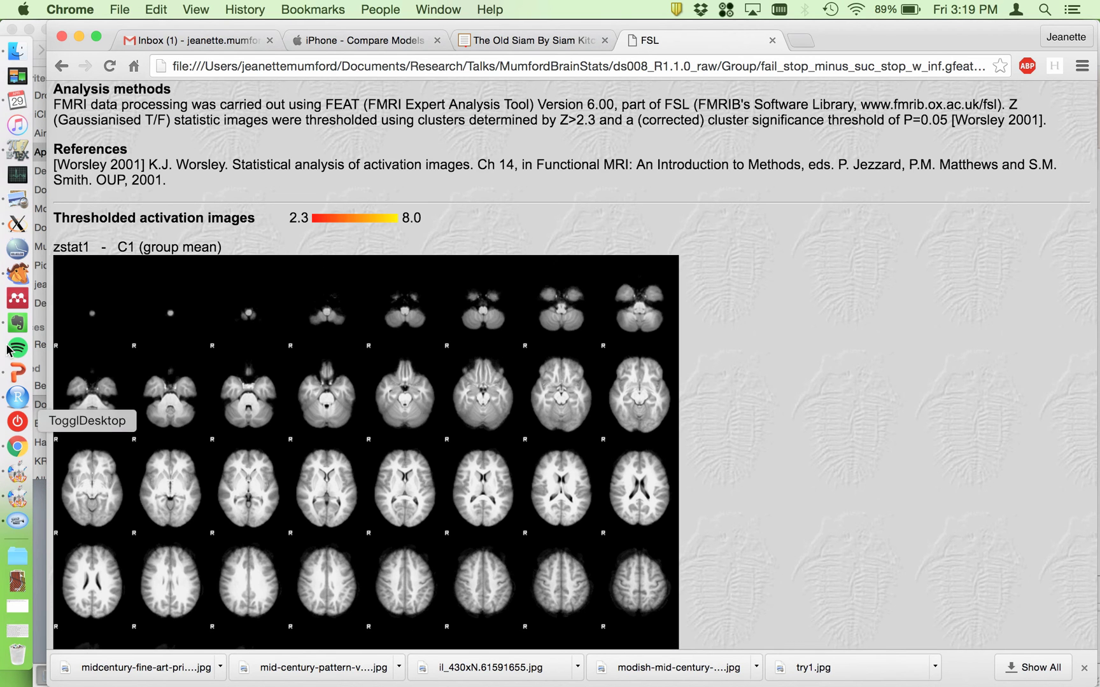
# - In the terminal, list the cope1.feat files and print the working directory
pyautogui.click(18, 224)
pyautogui.click(599, 281)
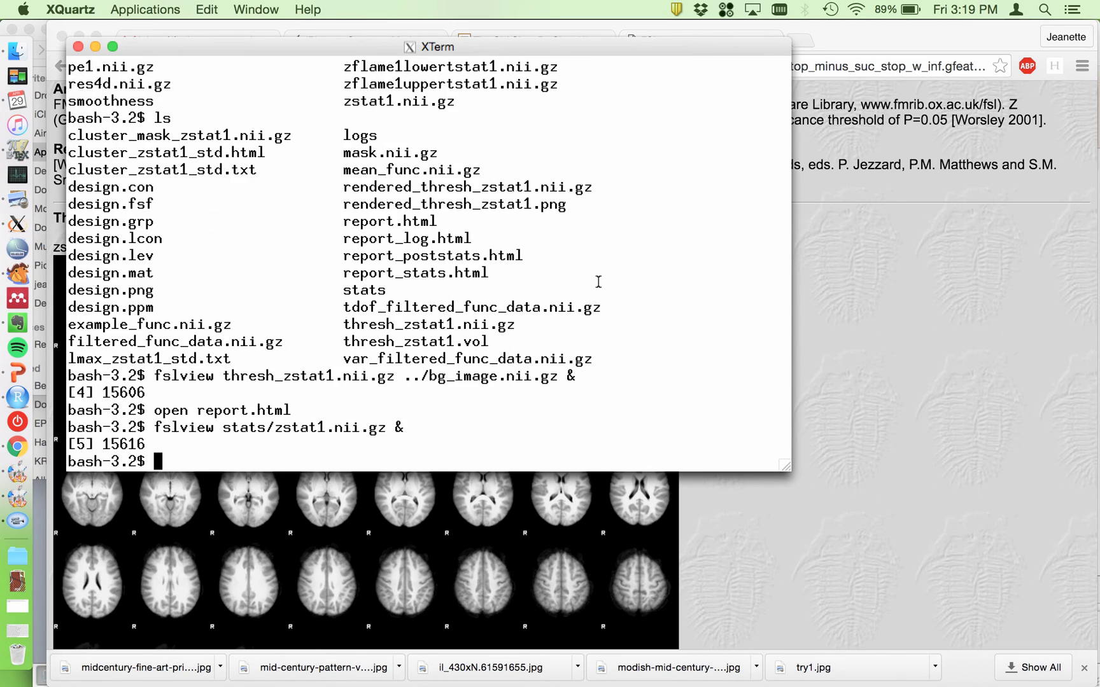
pyautogui.write('ls')
pyautogui.press('Return')
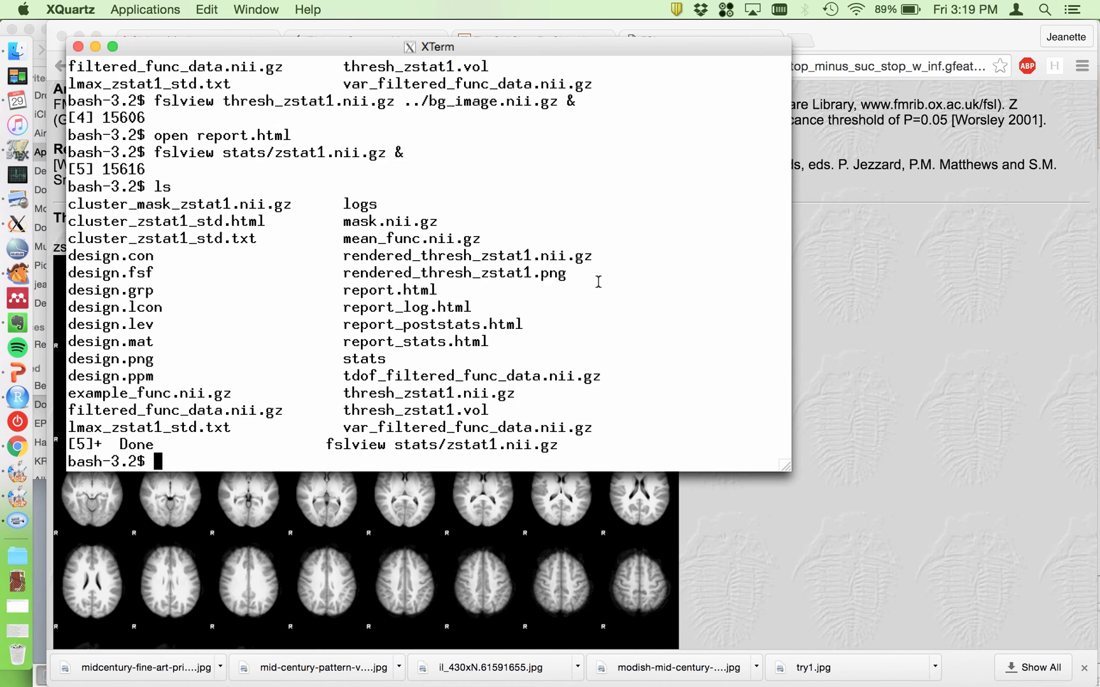
pyautogui.write('pwd')
pyautogui.press('Return')
# - Go up to the .gfeat folder, list it, and launch 'fslview mask.nii.gz &'
pyautogui.write('cd ..')
pyautogui.press('Return')
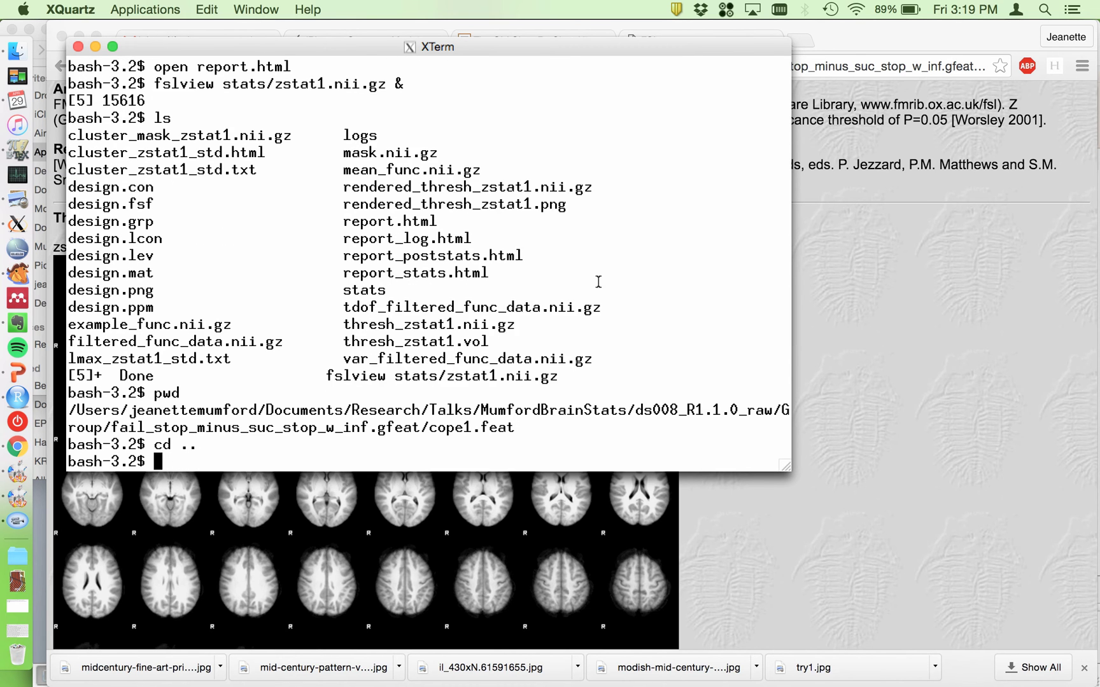
pyautogui.write('ls')
pyautogui.press('Return')
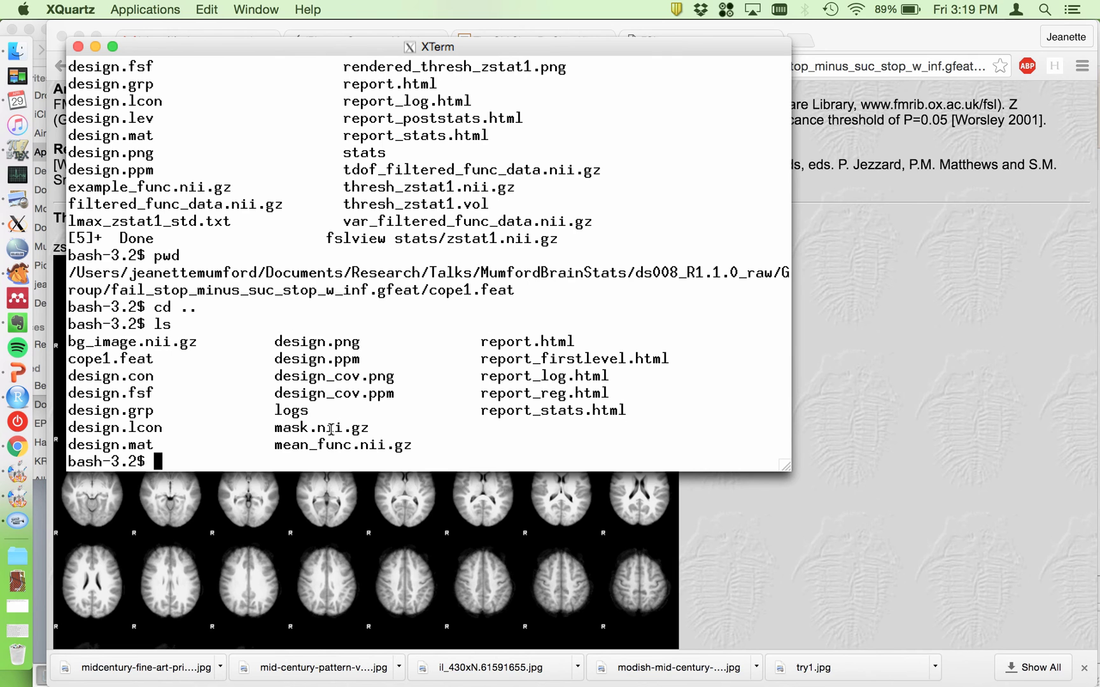
pyautogui.write('fslview mask.nii.gz &')
pyautogui.press('Return')
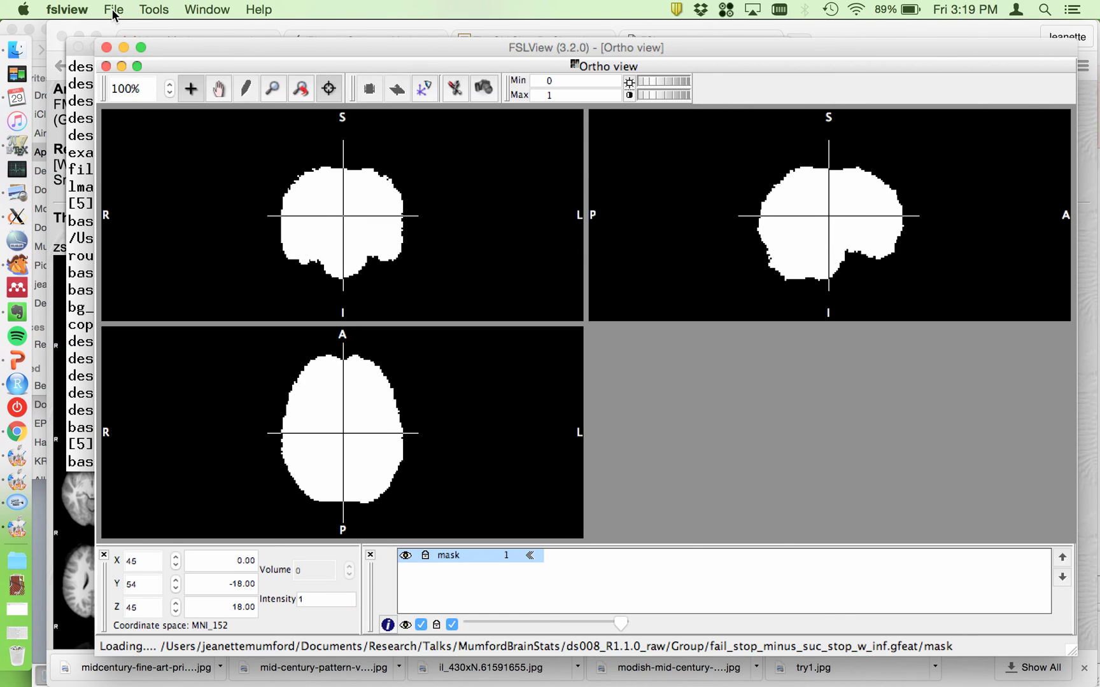
# - Add bg_image.nii.gz from the group folder as a new FSLView layer
pyautogui.click(115, 10)
pyautogui.click(130, 94)
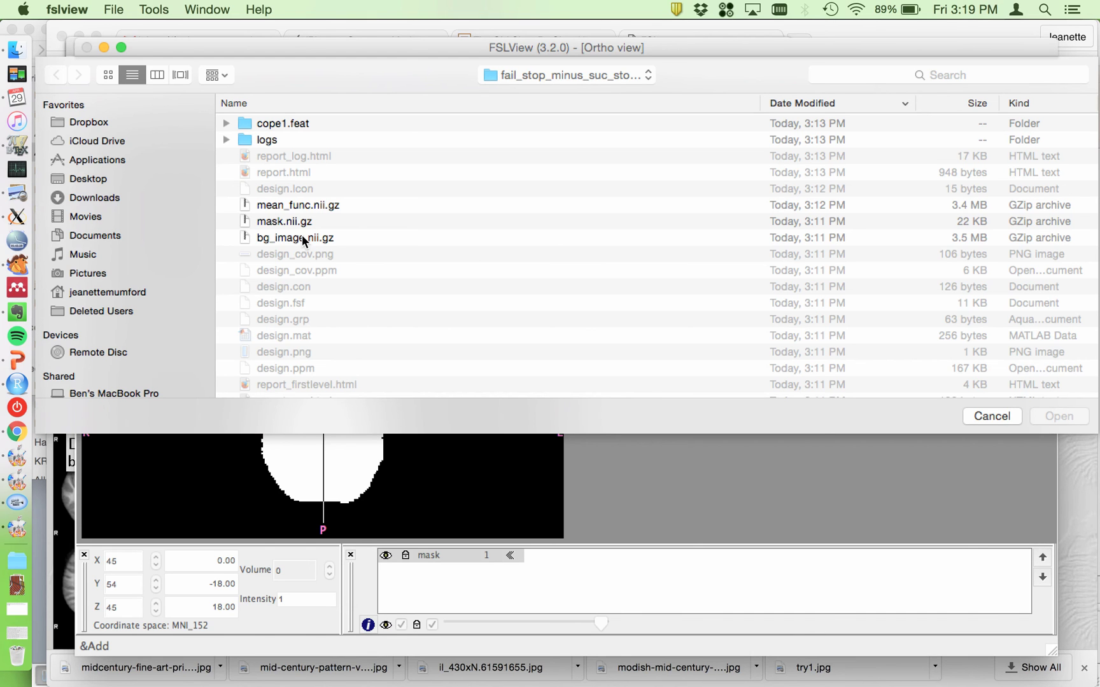
pyautogui.click(303, 241)
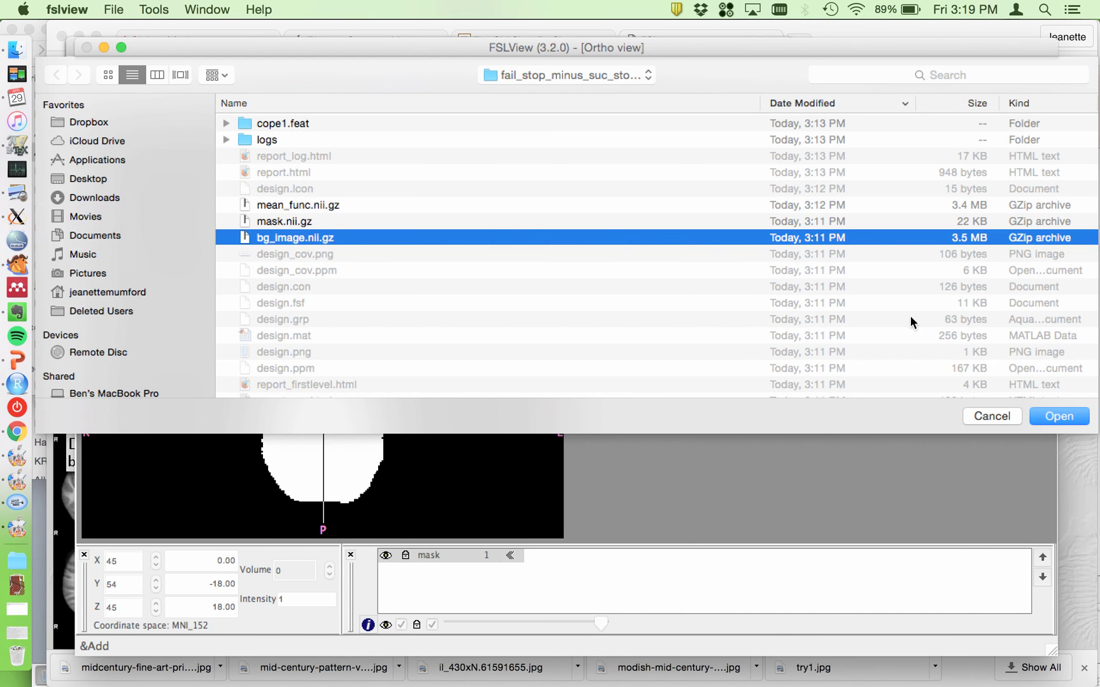
pyautogui.click(1059, 416)
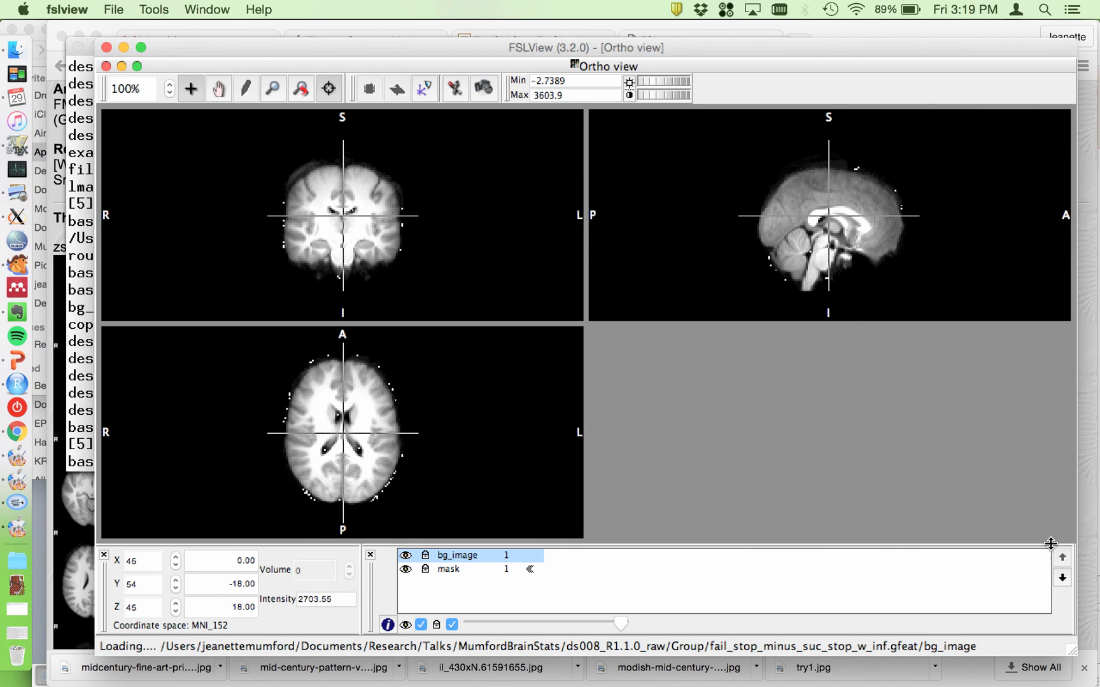
pyautogui.click(338, 171)
# - Move the mask layer above bg_image and check it at several coronal positions
pyautogui.moveTo(338, 170); pyautogui.dragTo(345, 216)
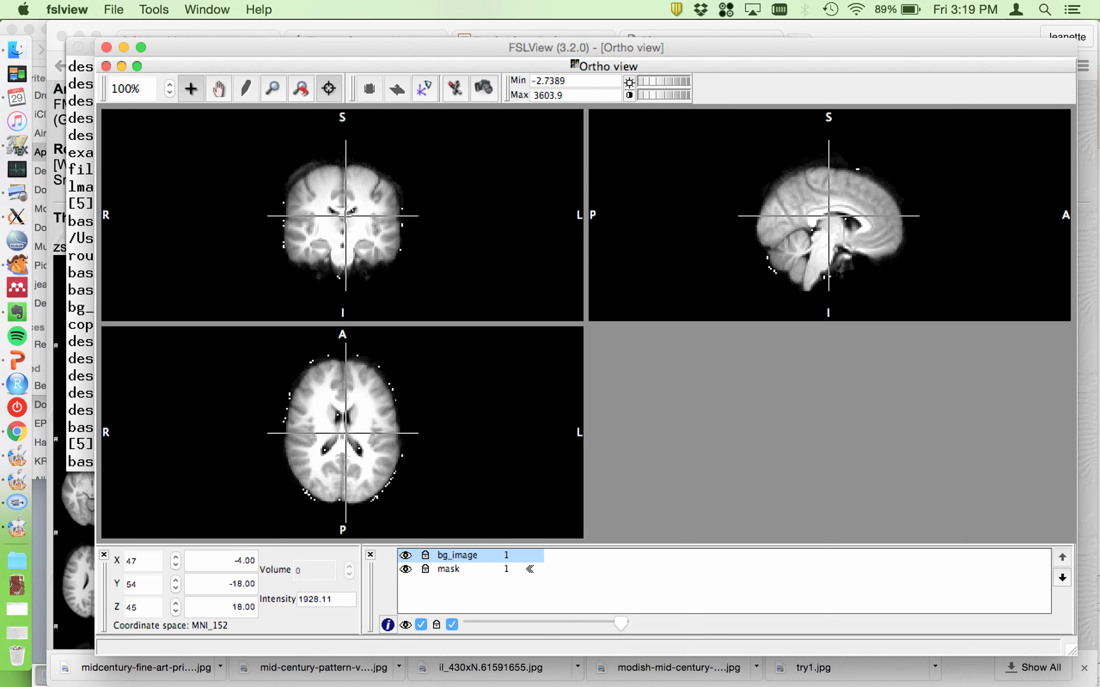
pyautogui.click(458, 567)
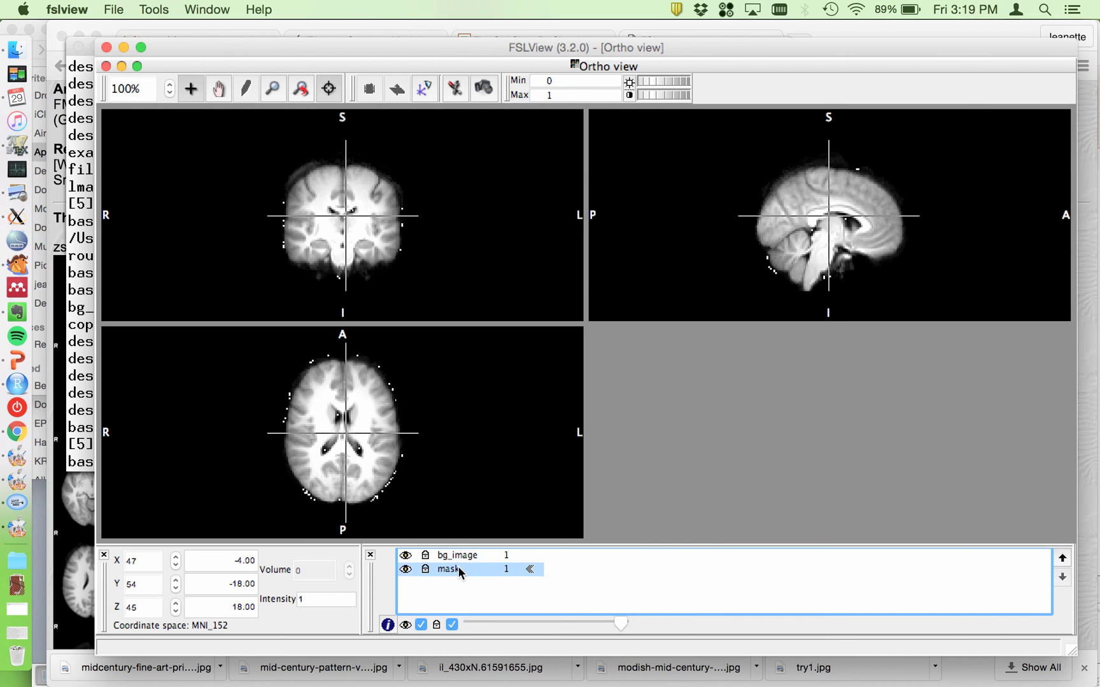
pyautogui.click(1062, 558)
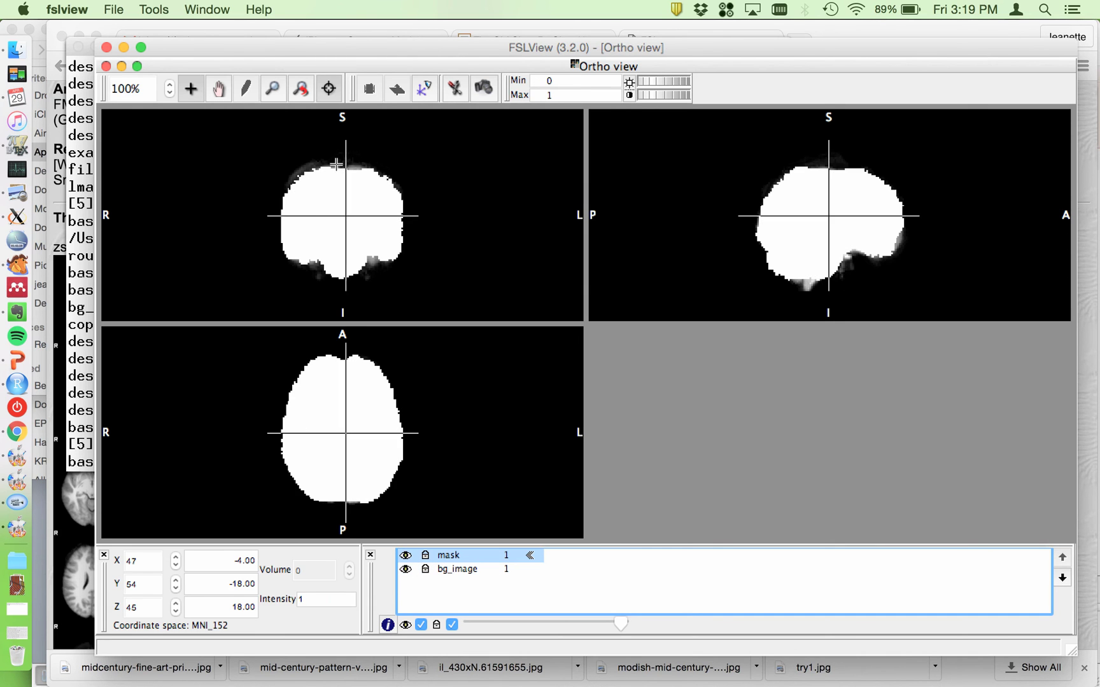
pyautogui.moveTo(336, 165); pyautogui.dragTo(338, 242)
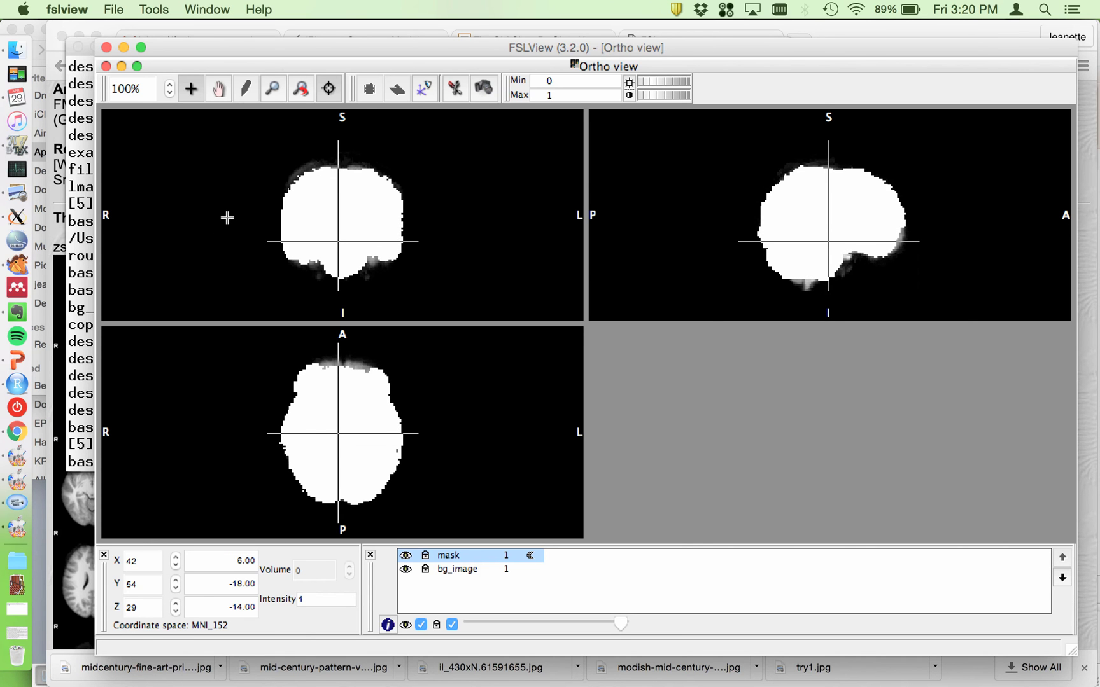
# - Close FSLView, enter cope1.feat and list its files, marking thresh_zstat1.nii.gz
pyautogui.click(106, 48)
pyautogui.write('ls')
pyautogui.press('Return')
pyautogui.write('cd co')
pyautogui.press('Tab')
pyautogui.press('Return')
pyautogui.write('ls')
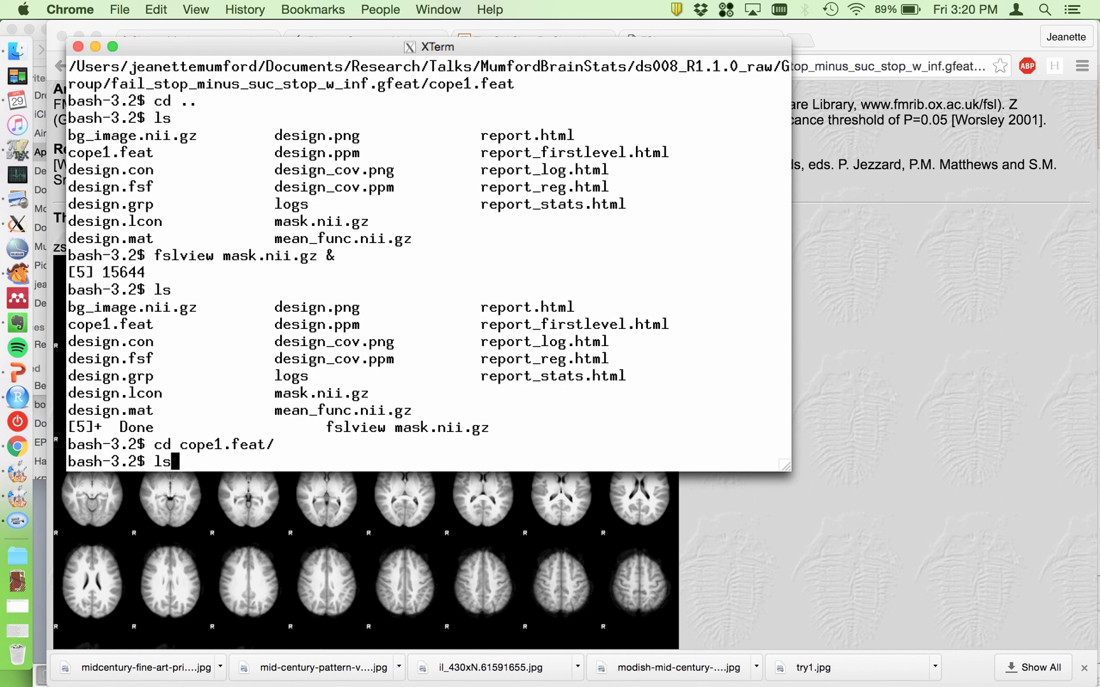
pyautogui.press('Return')
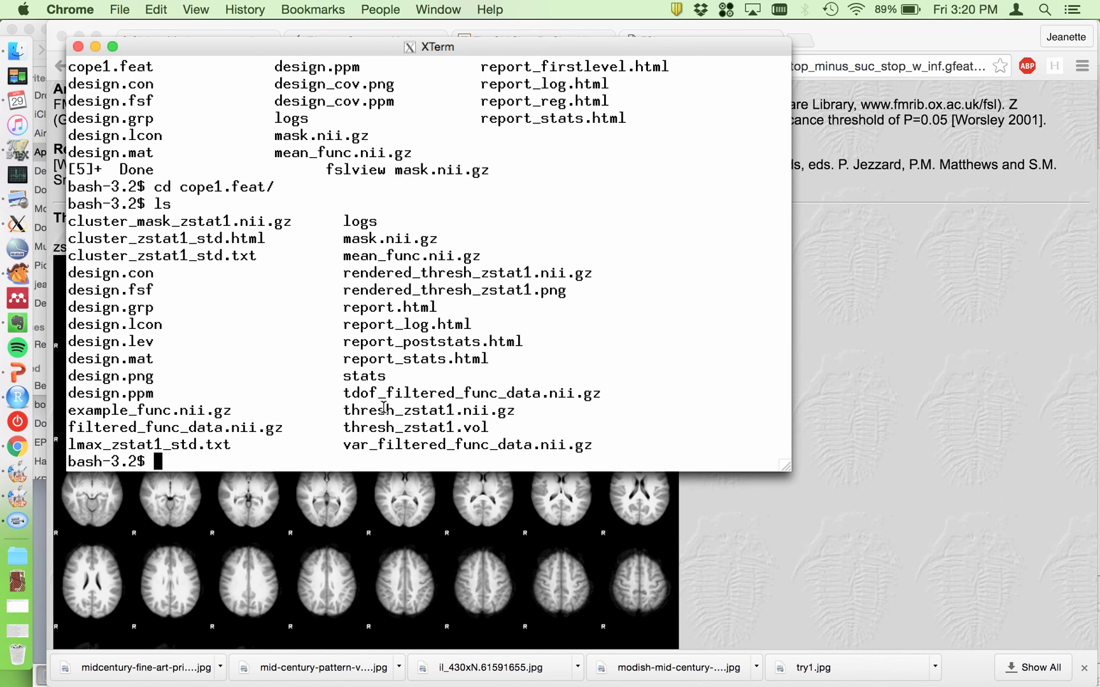
pyautogui.moveTo(344, 411); pyautogui.dragTo(523, 412)
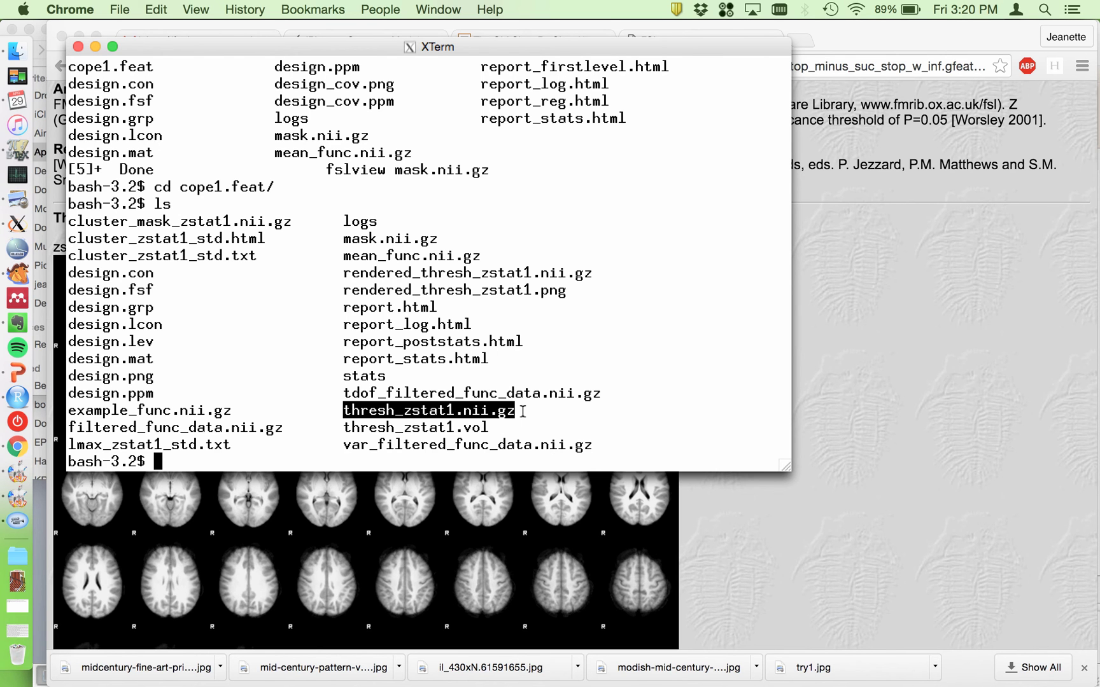
# - Run 'fslview thresh_zstat1.nii.gz ../bg_image.nii.gz &' using Tab completion
pyautogui.write('fslvie')
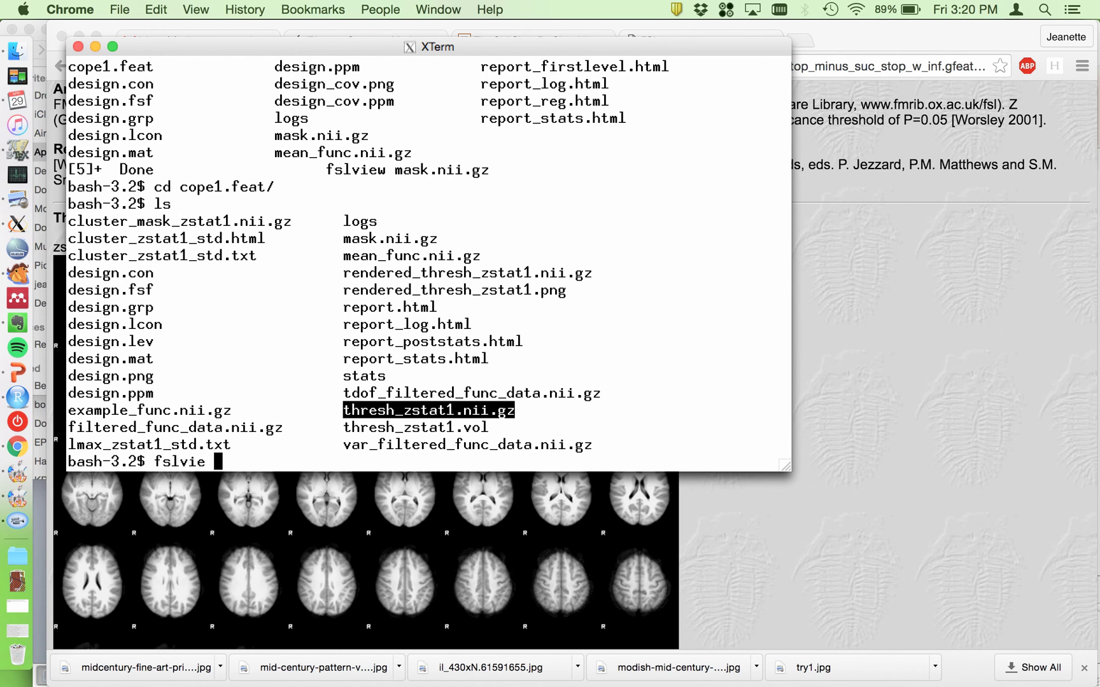
pyautogui.write('w th')
pyautogui.press('Tab')
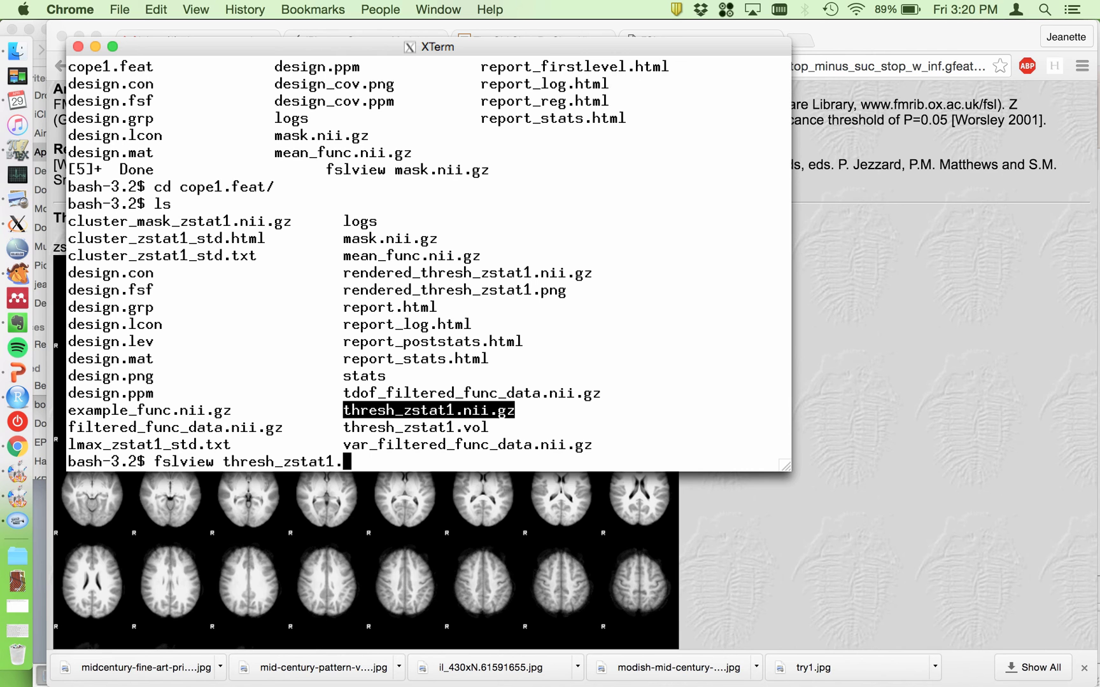
pyautogui.write('n')
pyautogui.press('Tab')
pyautogui.write('../bg')
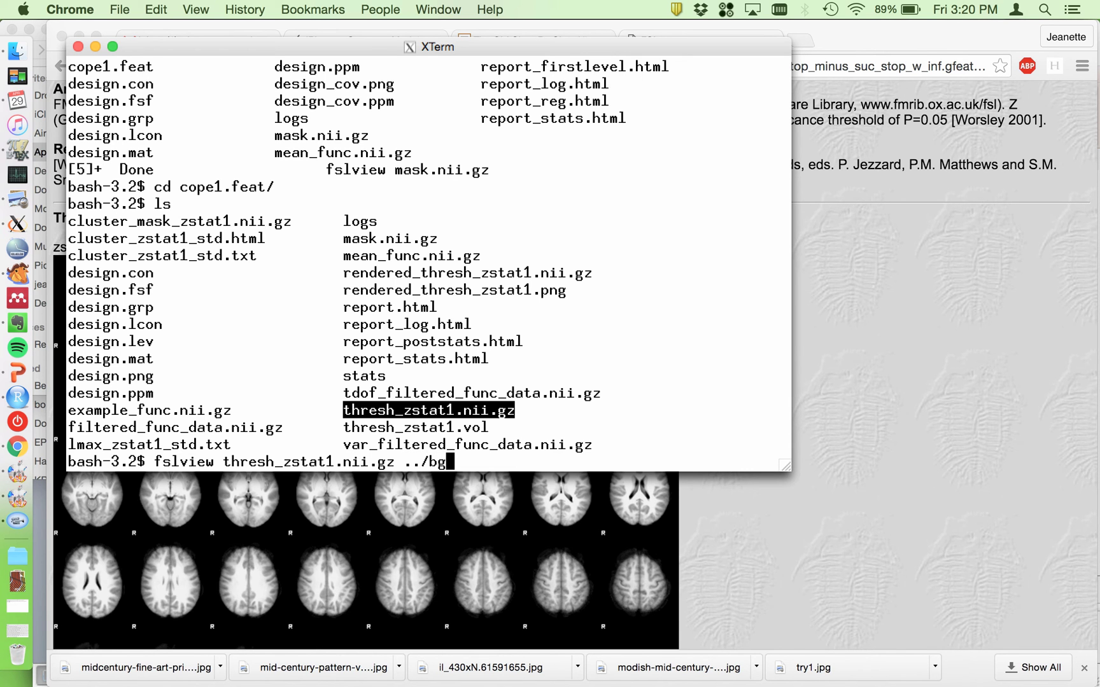
pyautogui.press('Tab')
pyautogui.write('&')
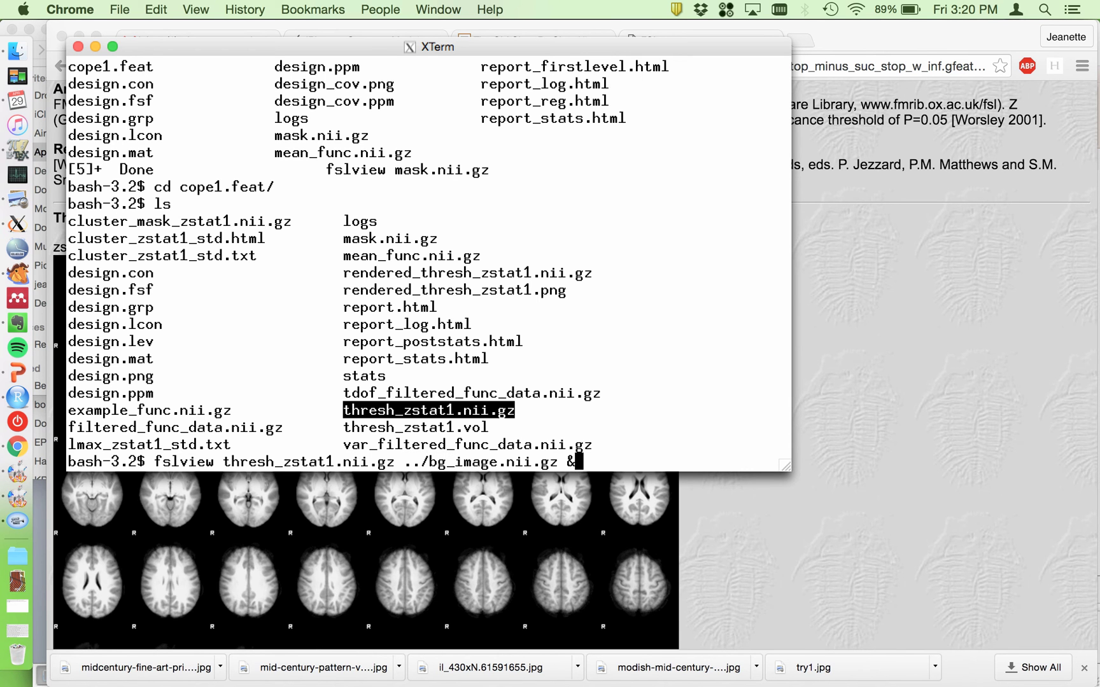
pyautogui.press('Return')
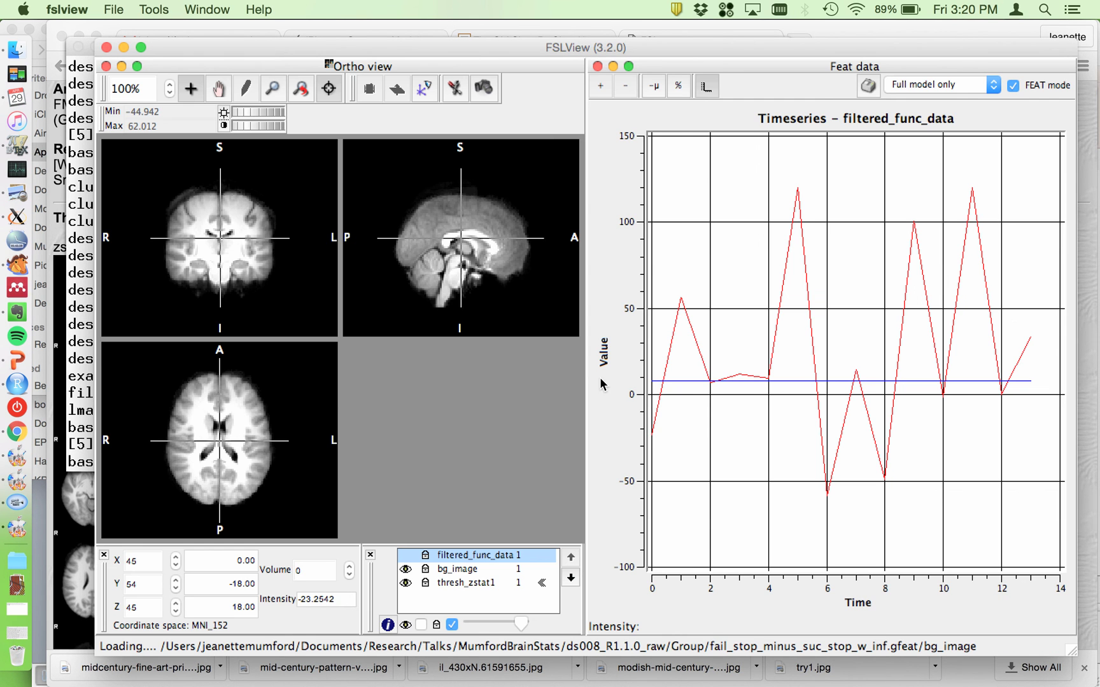
# - Hide the timeseries plot, move filtered_func_data to the bottom and thresh_zstat1 to the top
pyautogui.moveTo(583, 376); pyautogui.dragTo(1088, 341)
pyautogui.click(488, 561)
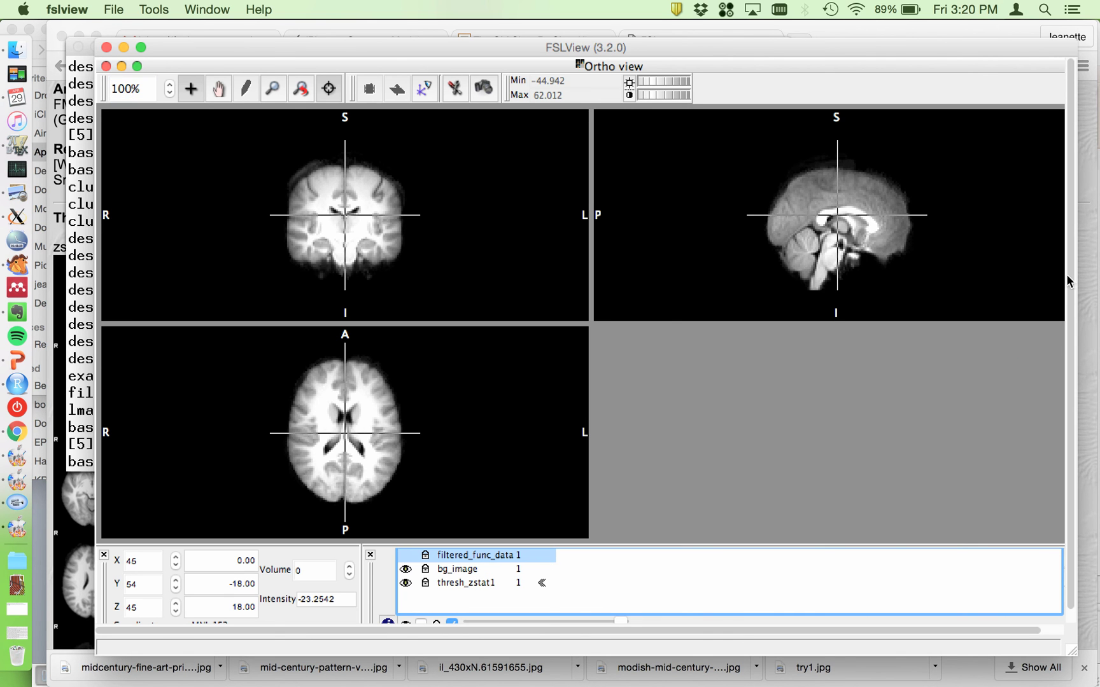
pyautogui.moveTo(1012, 629); pyautogui.dragTo(1025, 630)
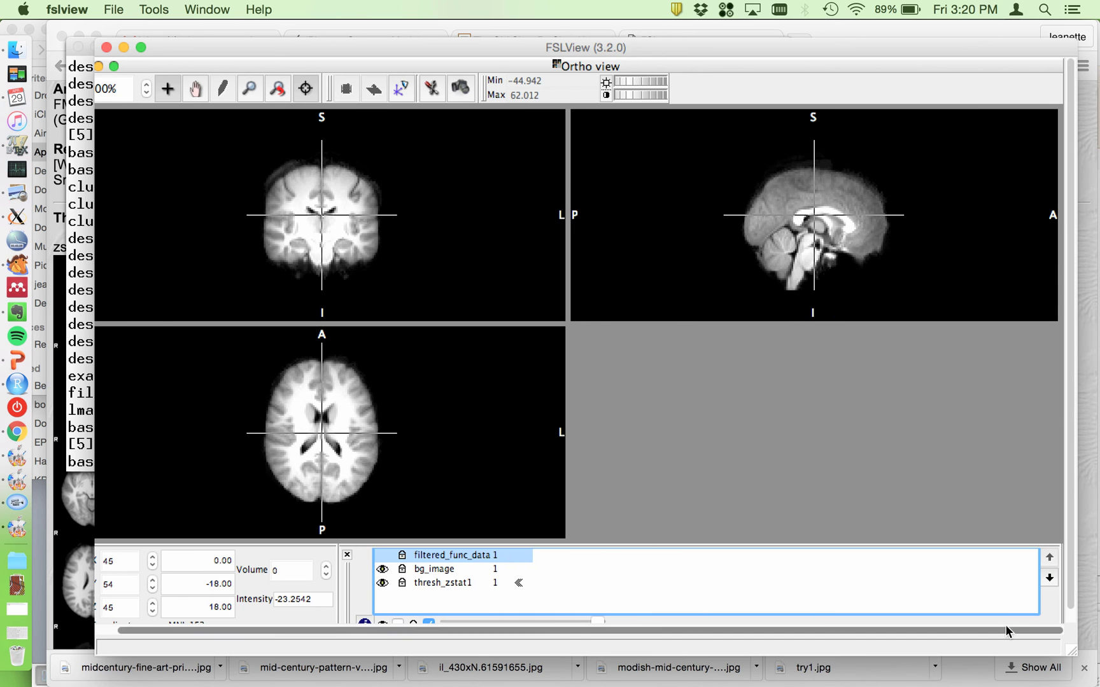
pyautogui.click(1050, 578)
pyautogui.click(1050, 578)
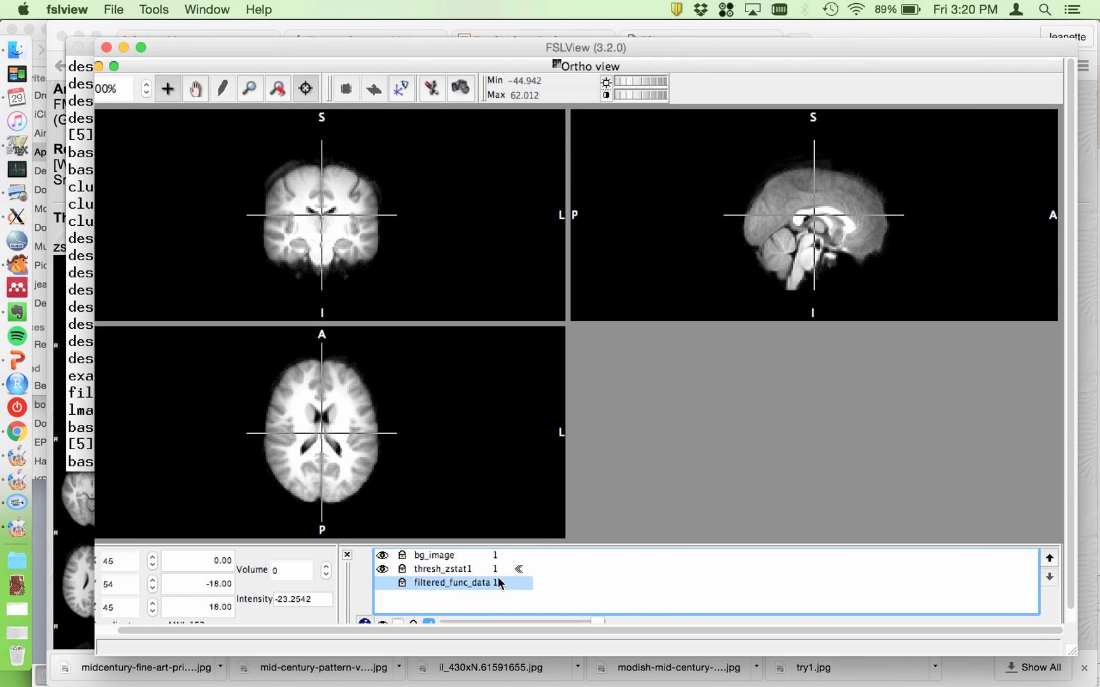
pyautogui.click(460, 569)
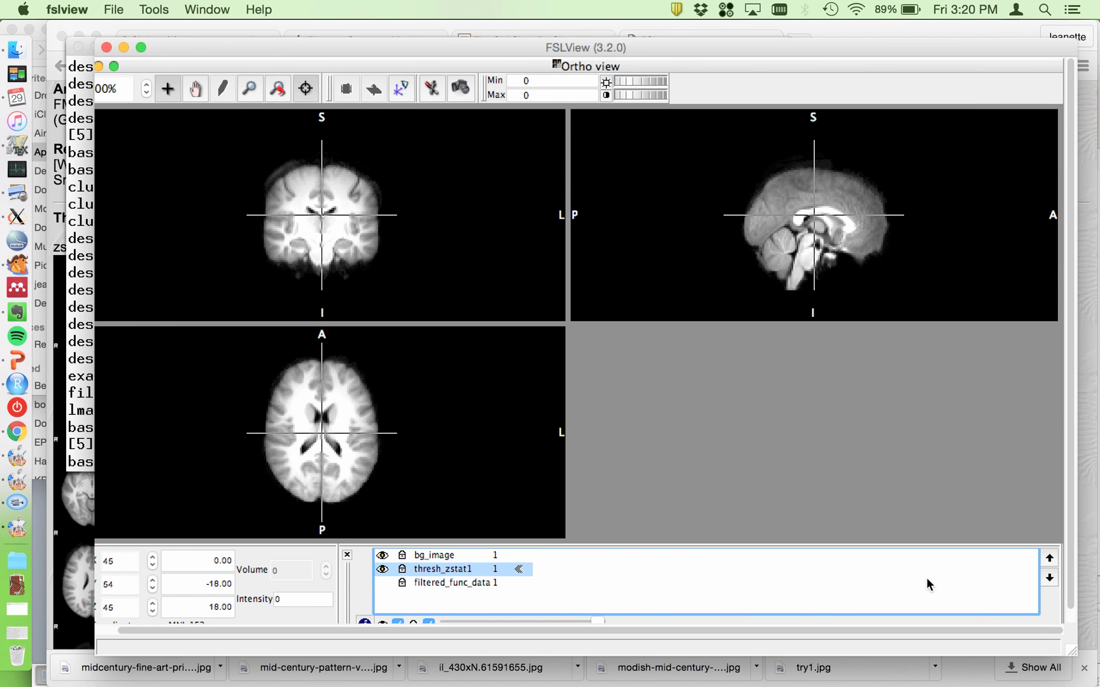
pyautogui.click(1050, 558)
# - Give thresh_zstat1 the Red-Yellow lookup table via its layer information window
pyautogui.click(365, 622)
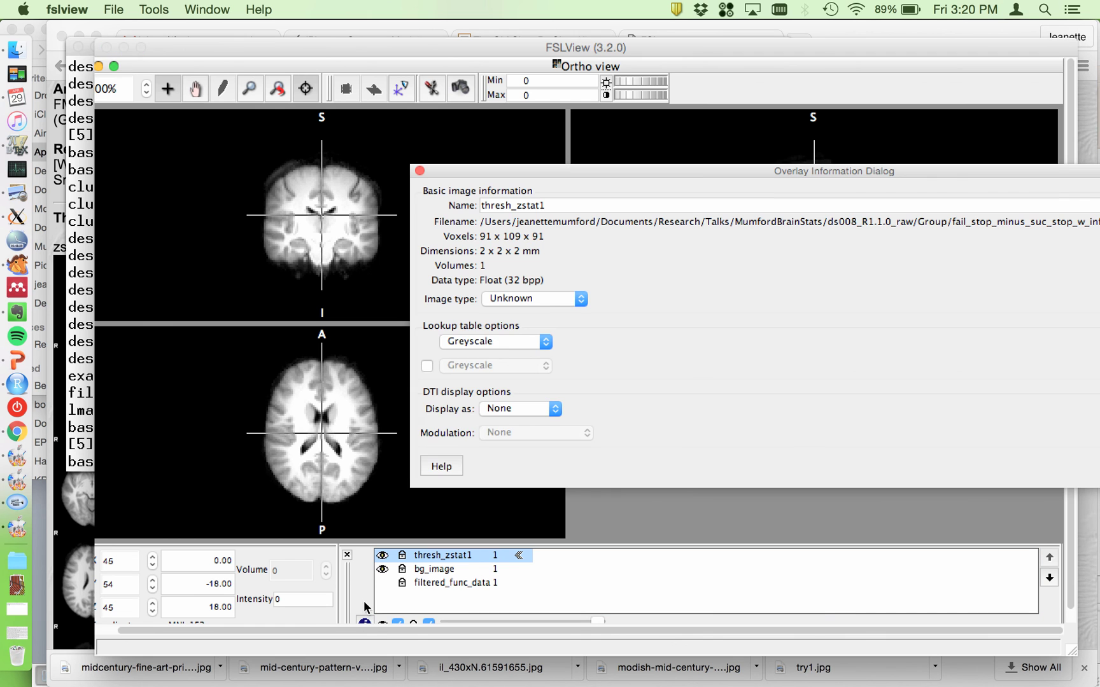
pyautogui.click(515, 341)
pyautogui.click(515, 351)
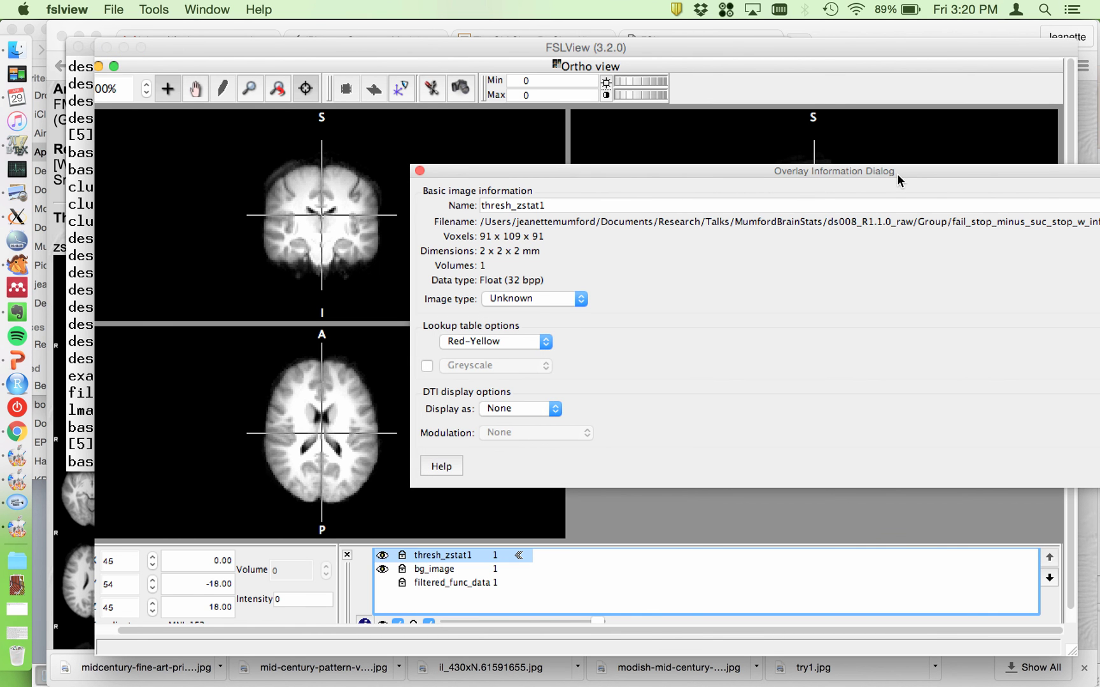
pyautogui.moveTo(897, 172); pyautogui.dragTo(616, 172)
pyautogui.click(944, 466)
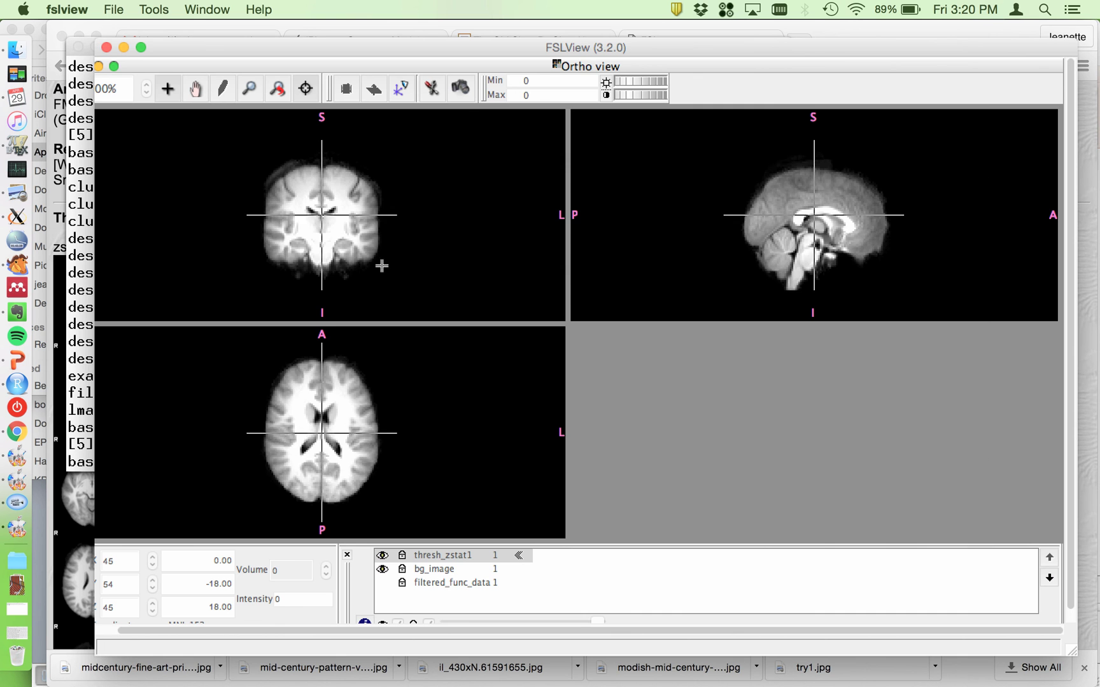
pyautogui.moveTo(313, 172); pyautogui.dragTo(318, 222)
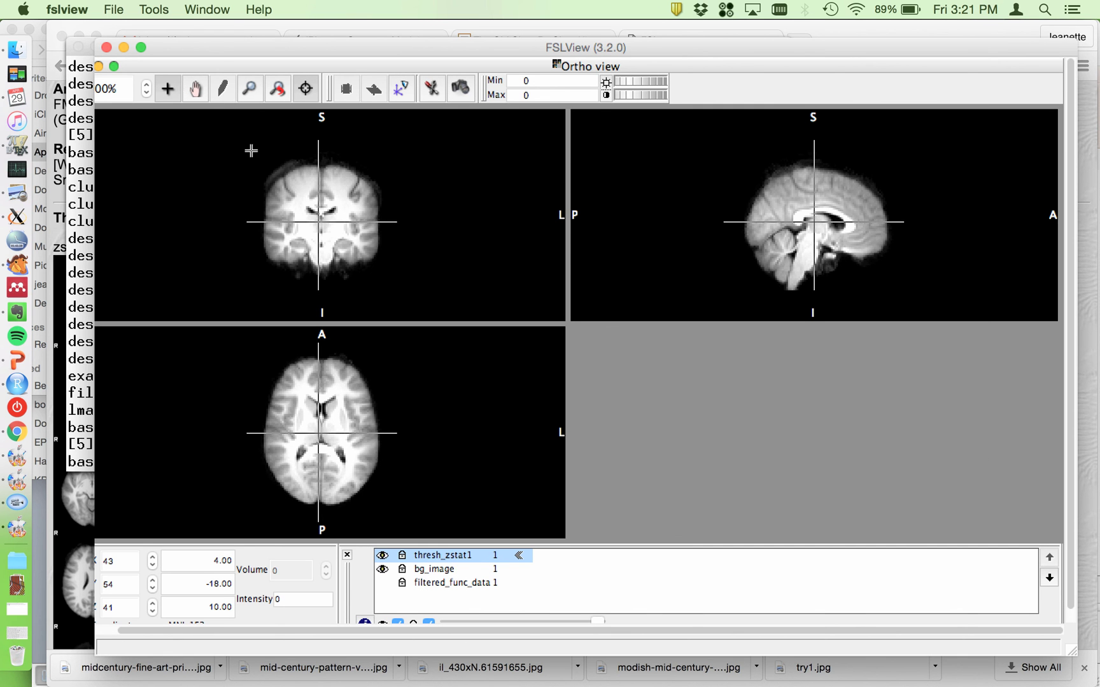
pyautogui.moveTo(678, 630); pyautogui.dragTo(655, 631)
# - Add stats/zstat1.nii.gz as a new overlay layer
pyautogui.click(114, 10)
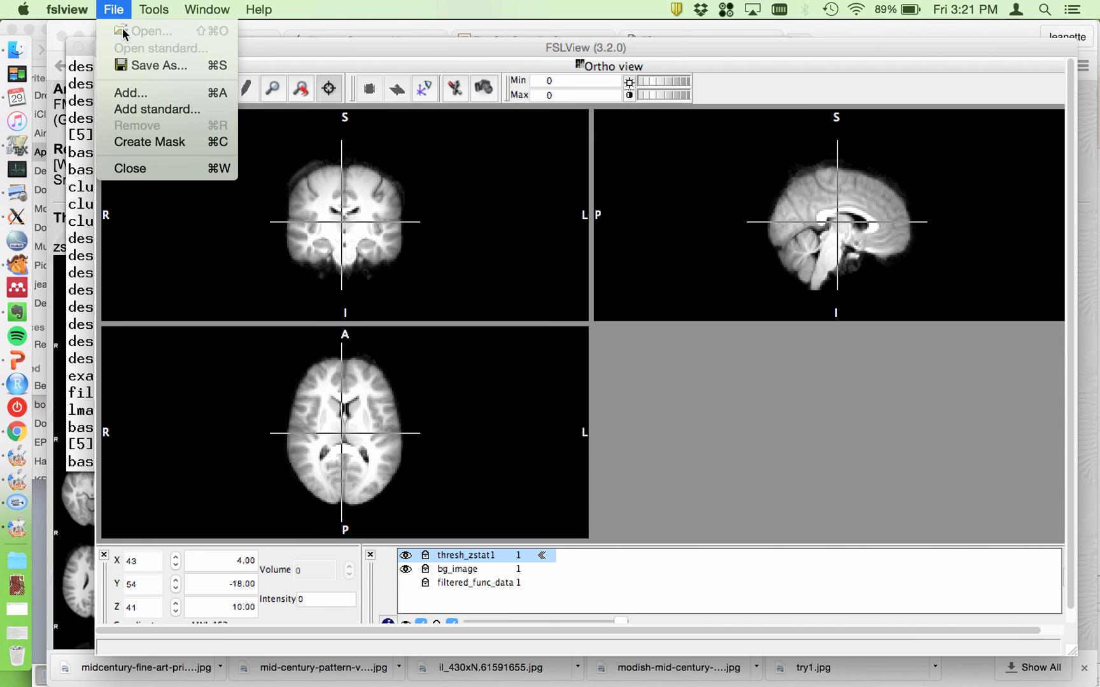
pyautogui.click(146, 90)
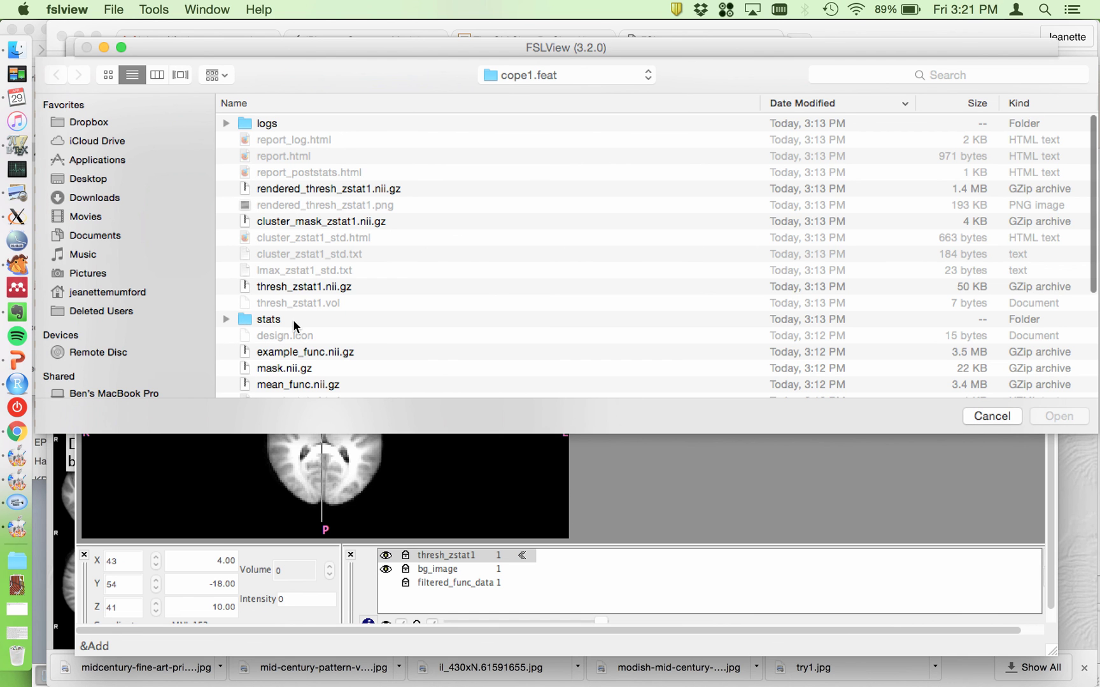
pyautogui.doubleClick(294, 321)
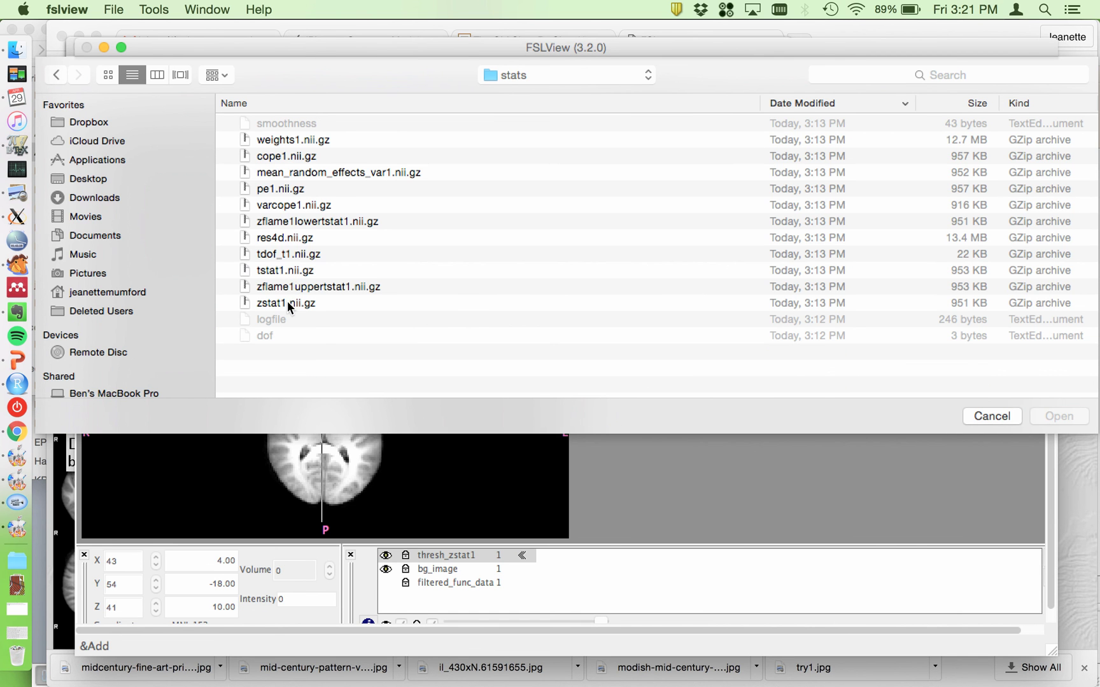
pyautogui.doubleClick(287, 303)
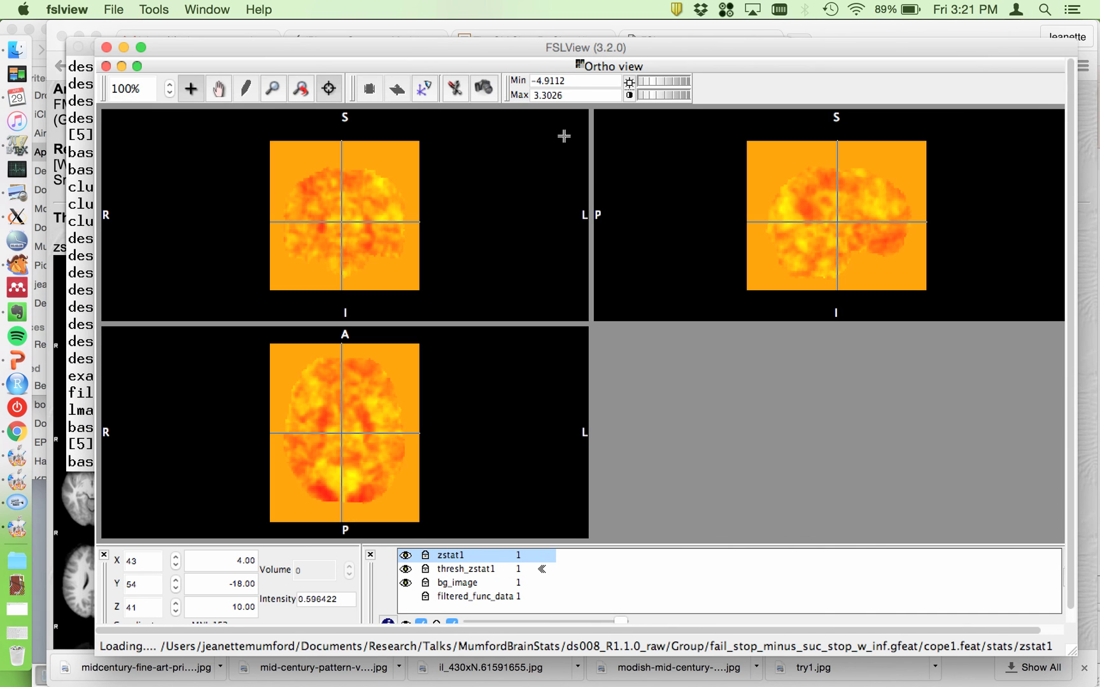
# - Set the zstat1 display minimum to 2 and inspect other slices
pyautogui.moveTo(569, 82); pyautogui.dragTo(472, 84)
pyautogui.write('2')
pyautogui.press('Return')
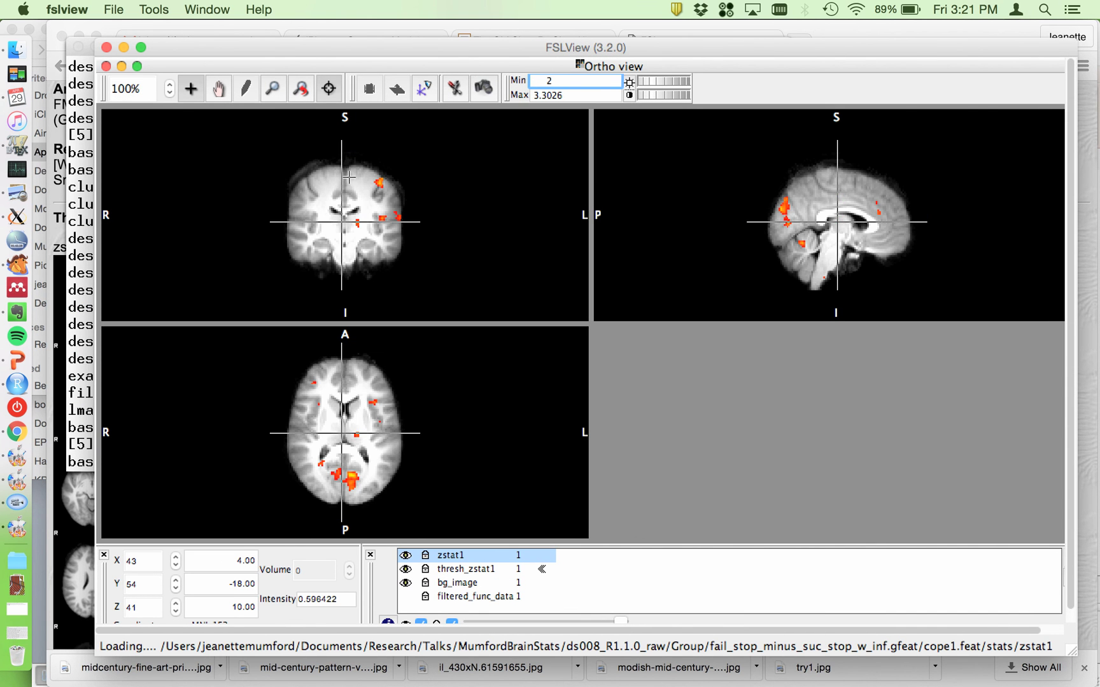
pyautogui.moveTo(349, 177); pyautogui.dragTo(347, 228)
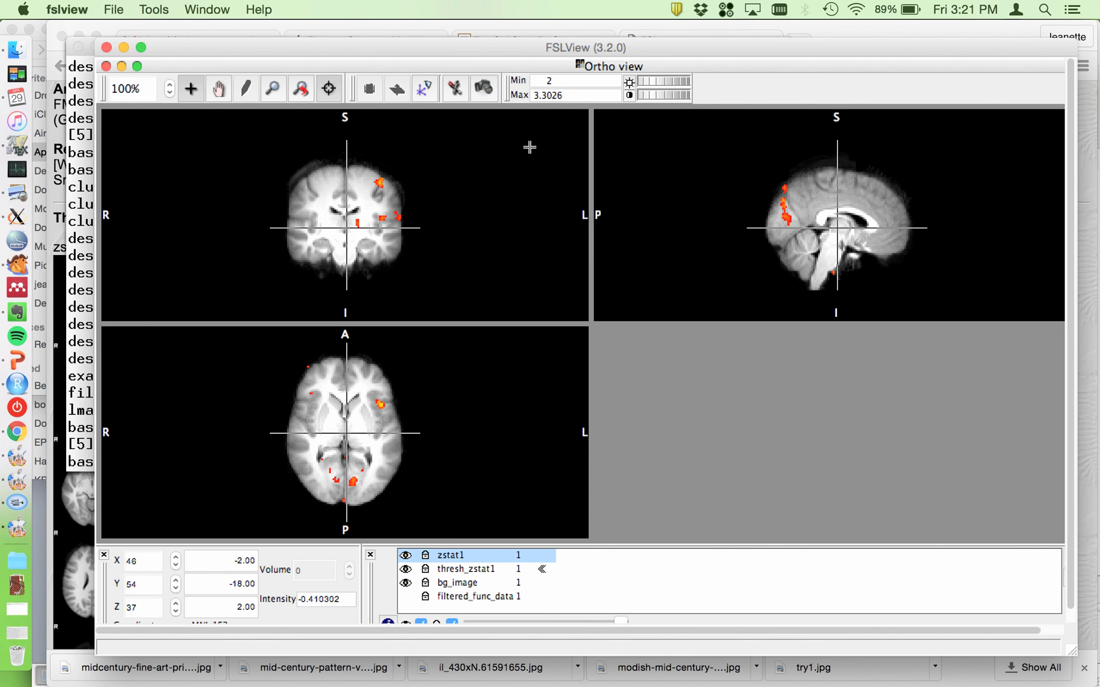
# - List the cope1.feat files again and start typing 'fslview f' for filtered_func_data.nii.gz
pyautogui.click(90, 321)
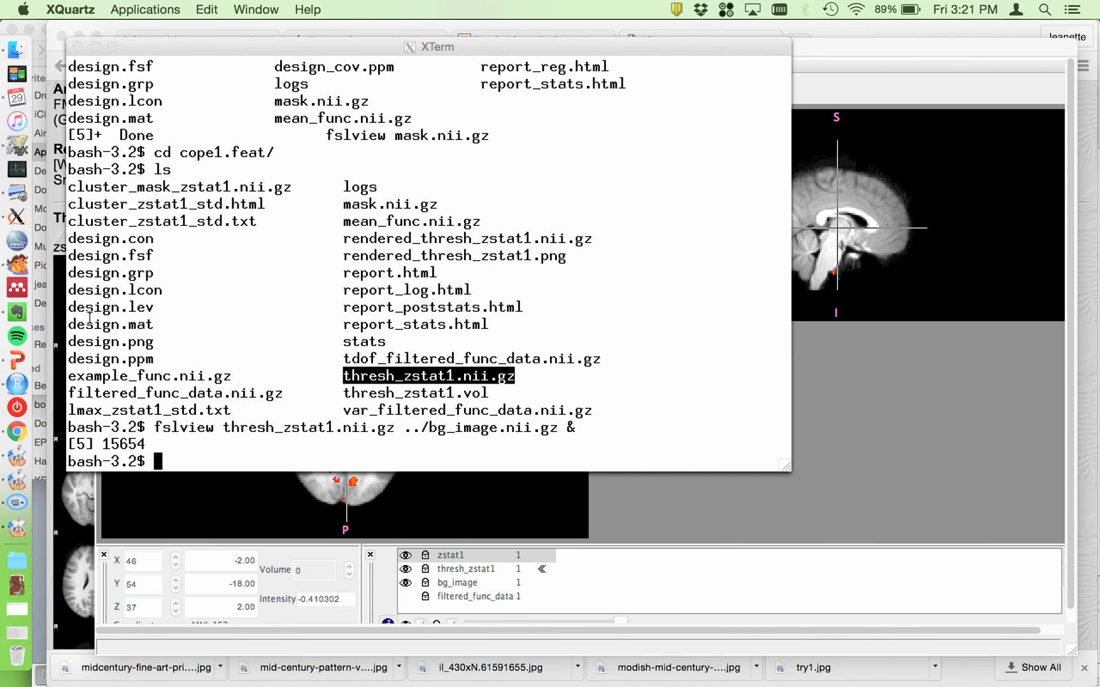
pyautogui.write('ls')
pyautogui.press('Return')
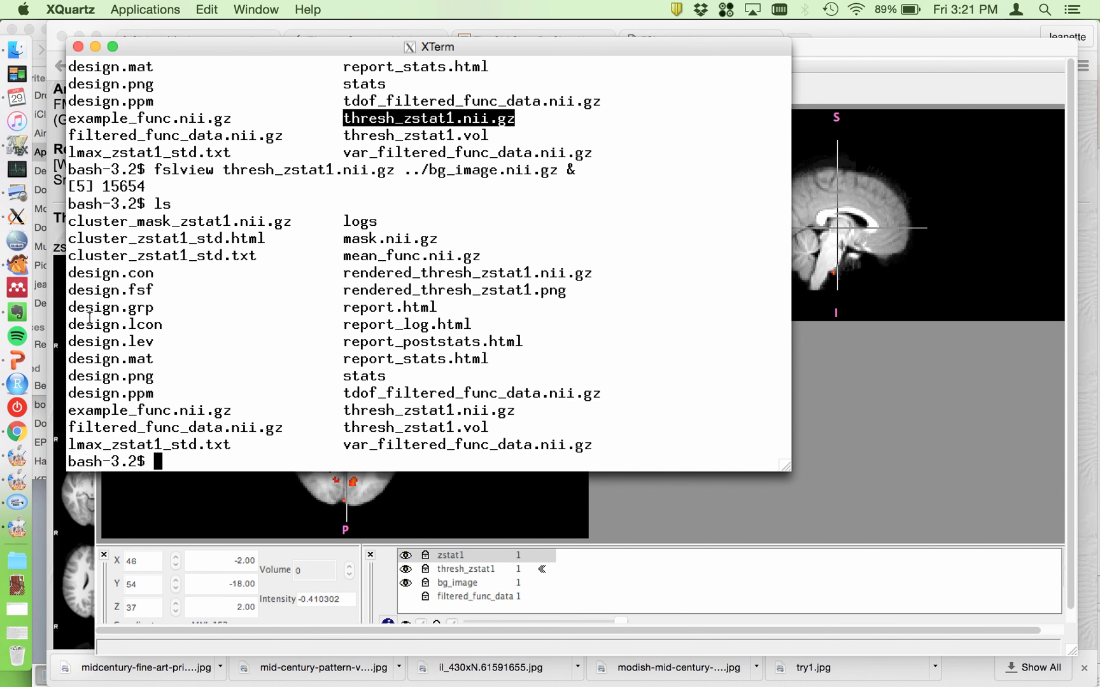
pyautogui.write('f')
pyautogui.moveTo(67, 428); pyautogui.dragTo(285, 428)
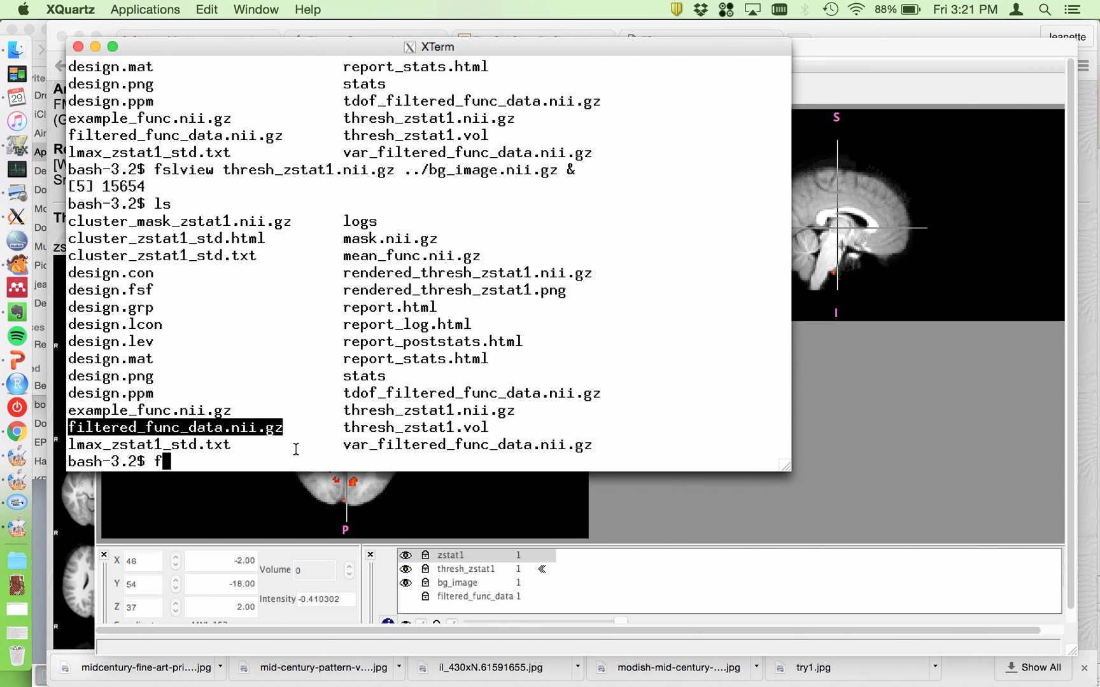
pyautogui.click(296, 450)
pyautogui.press('BackSpace')
pyautogui.write('fslview')
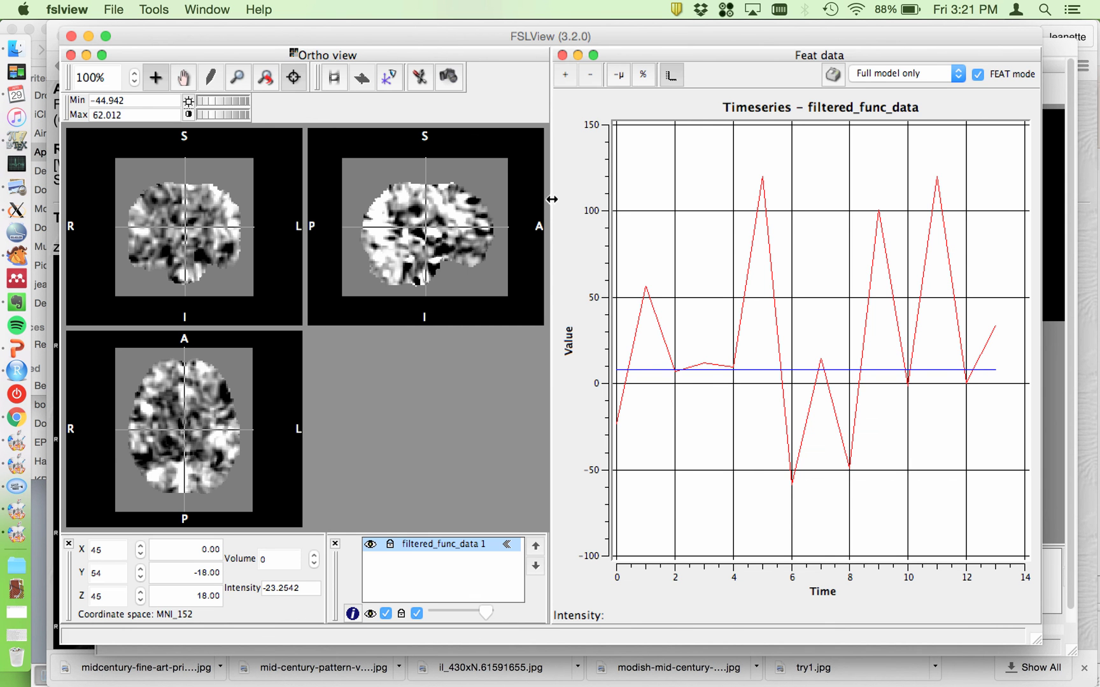
# - Close the filtered_func_data timeseries window and stretch the ortho views across the viewer
pyautogui.moveTo(553, 199); pyautogui.dragTo(686, 204)
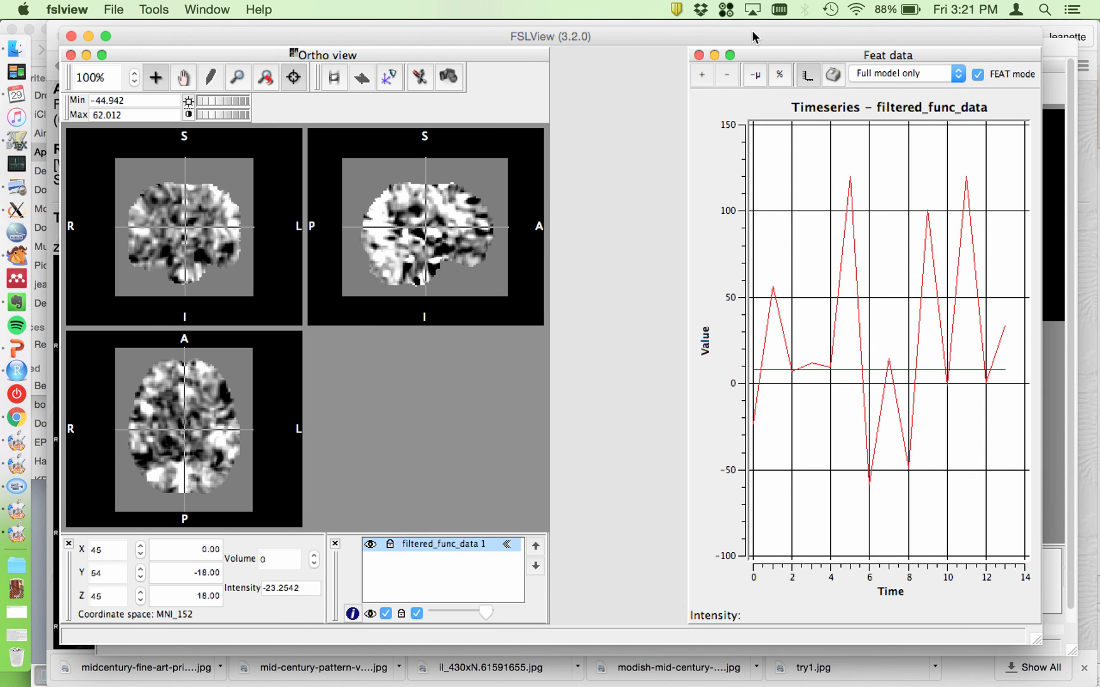
pyautogui.click(699, 55)
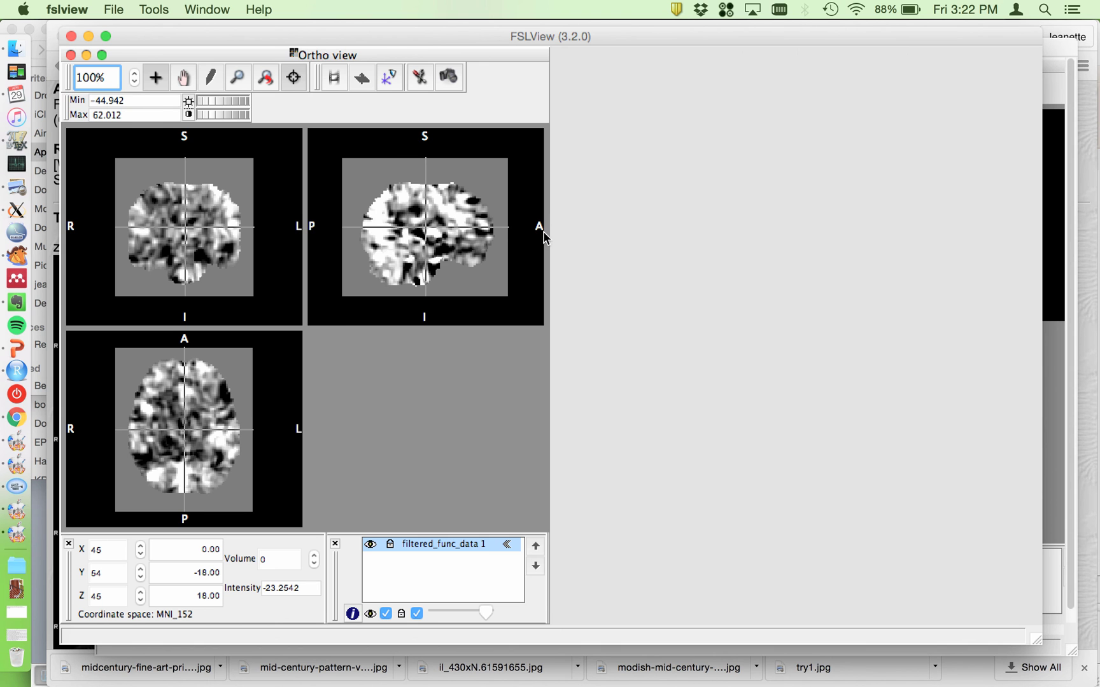
pyautogui.moveTo(550, 236); pyautogui.dragTo(1026, 246)
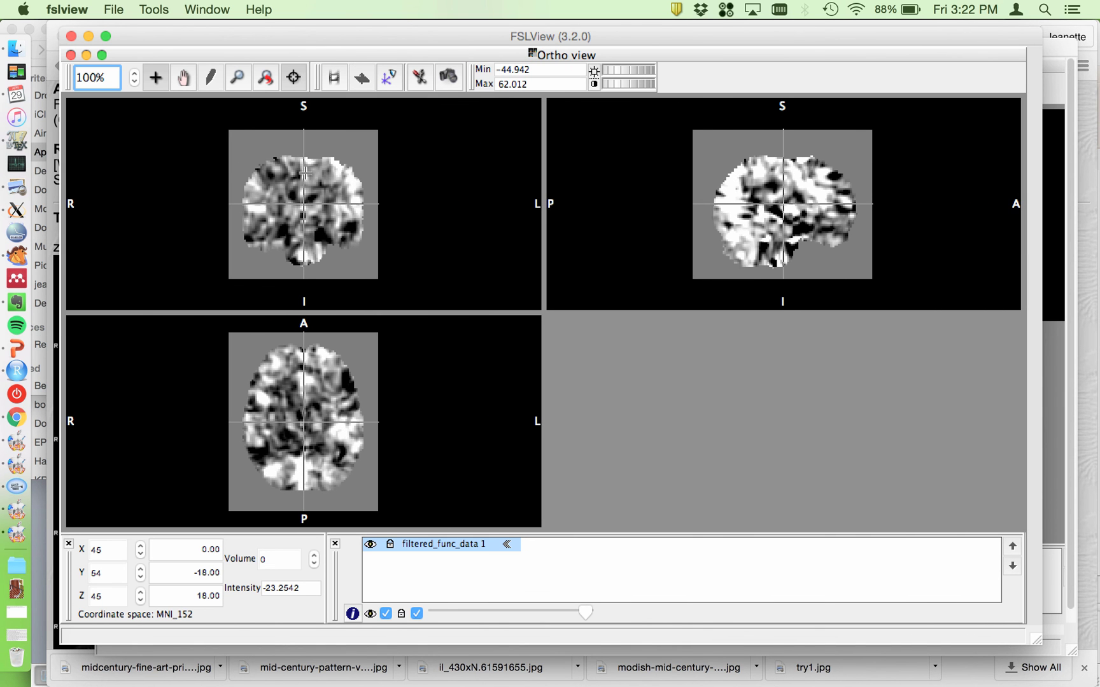
# - Set the crosshair in the coronal slice and step filtered_func_data from volume 0 through volume 12
pyautogui.click(305, 172)
pyautogui.click(304, 154)
pyautogui.scroll(-10, 285, 442)
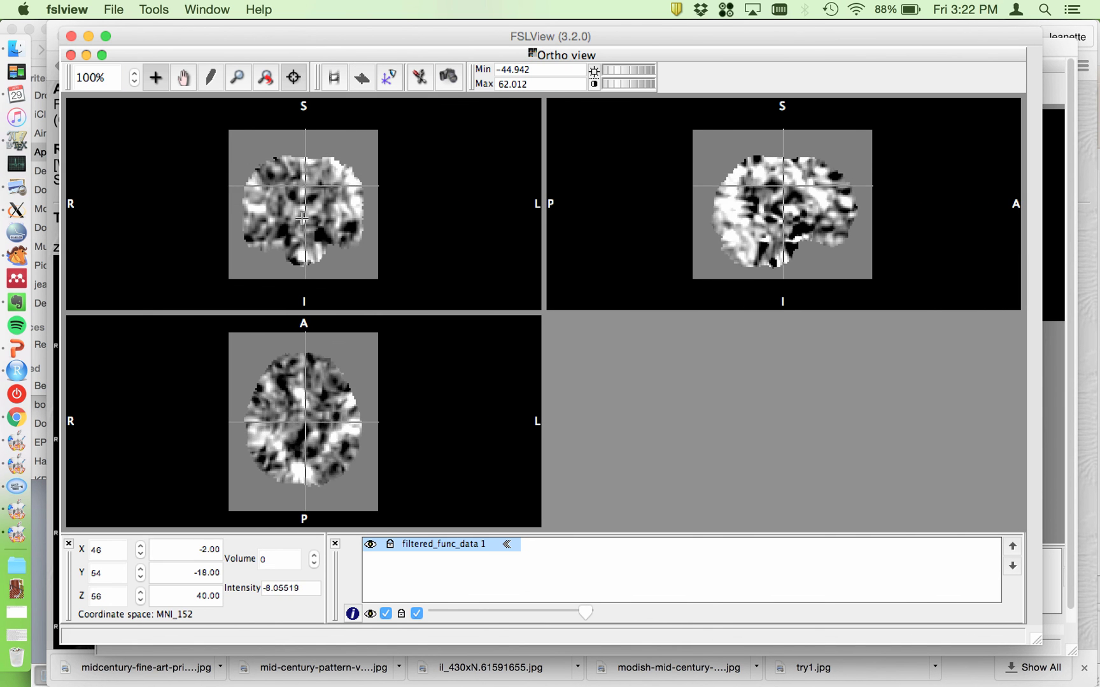
pyautogui.click(313, 557)
pyautogui.click(314, 557)
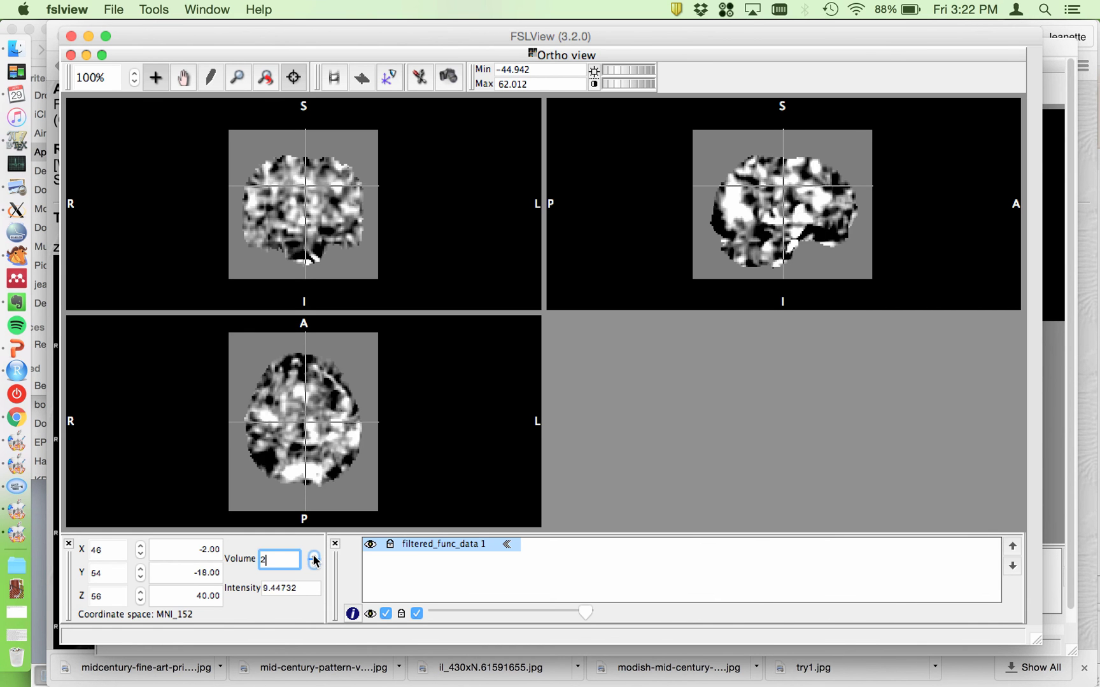
pyautogui.click(314, 557)
pyautogui.click(314, 557)
pyautogui.click(314, 557)
pyautogui.click(314, 557)
pyautogui.click(314, 557)
pyautogui.click(314, 556)
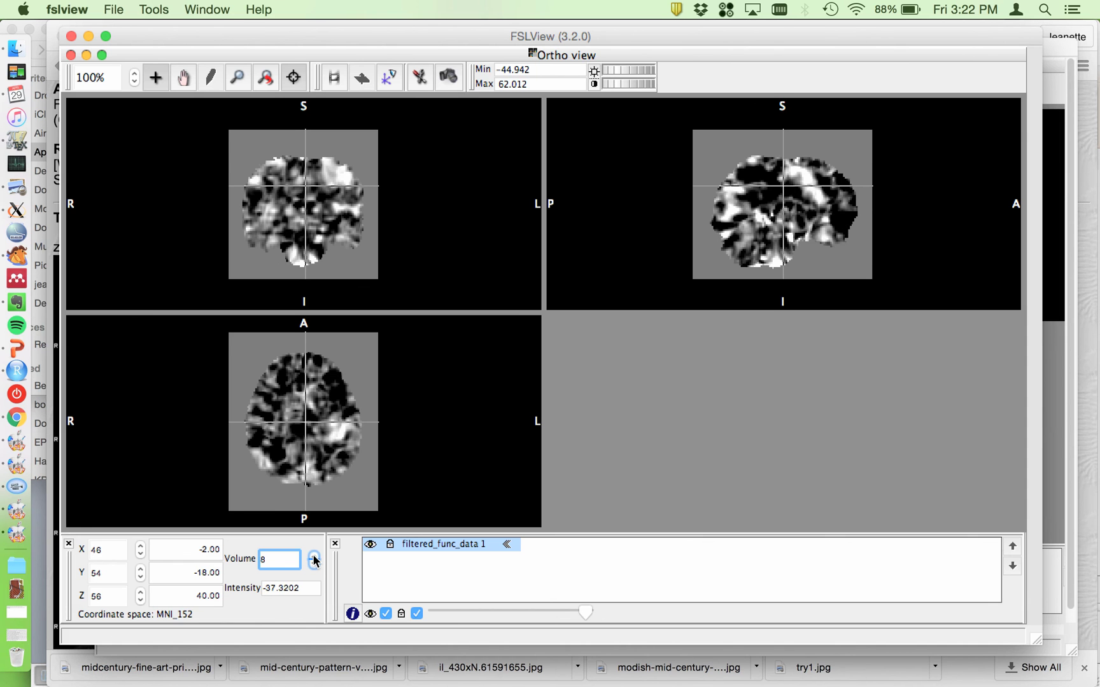
pyautogui.click(314, 557)
pyautogui.click(314, 557)
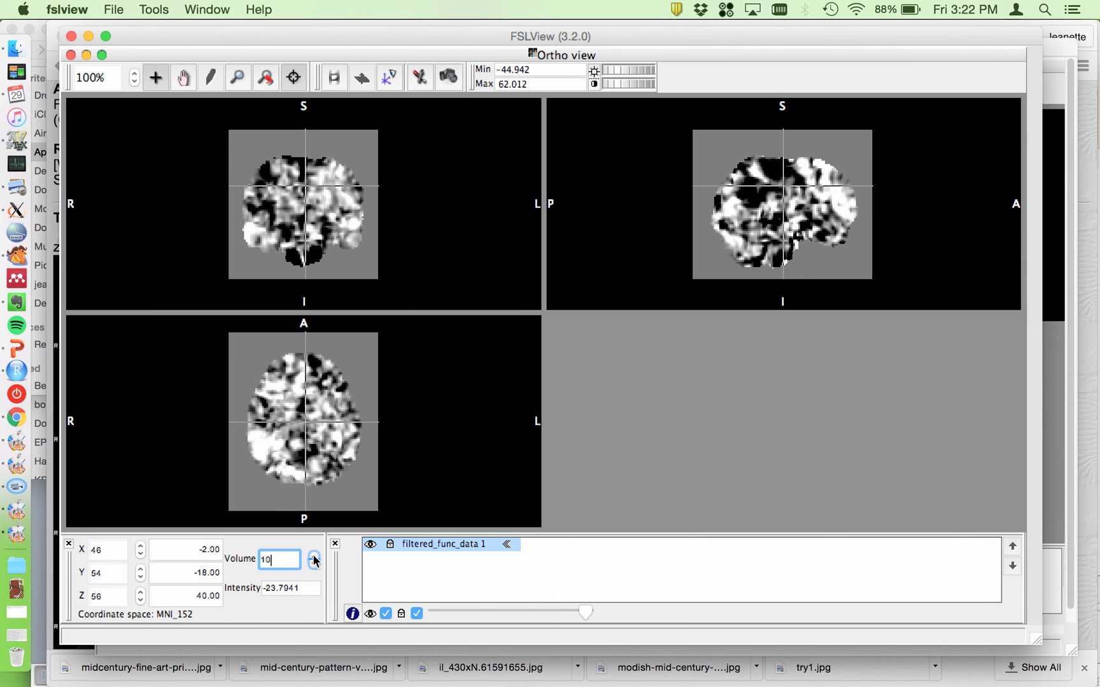
pyautogui.click(314, 556)
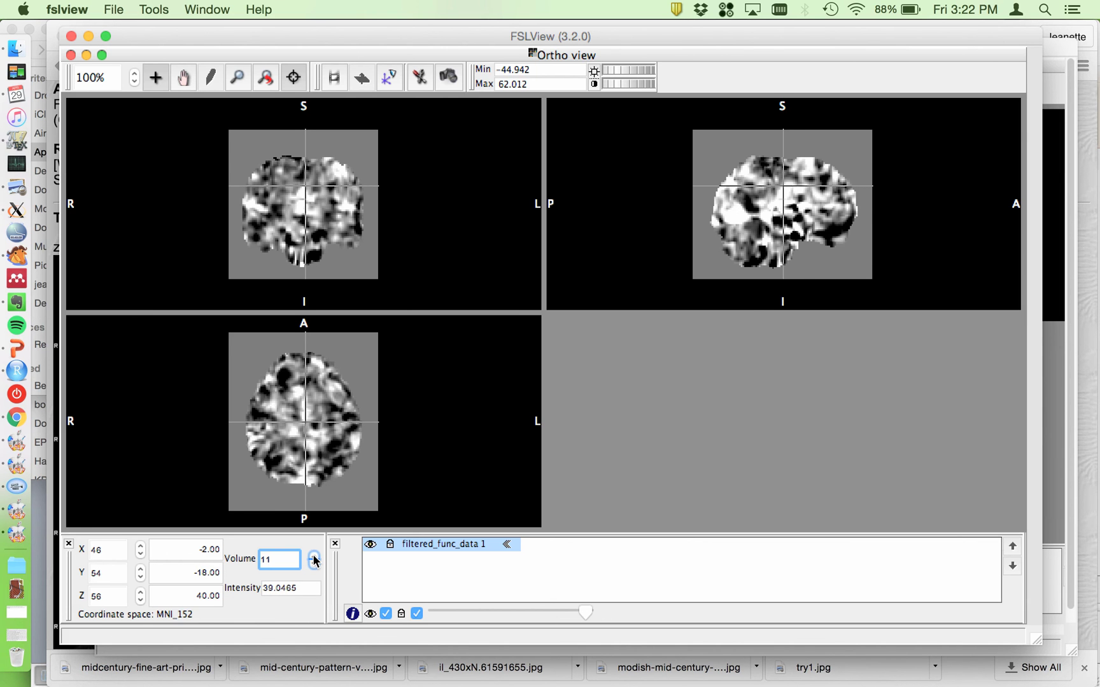
pyautogui.click(314, 557)
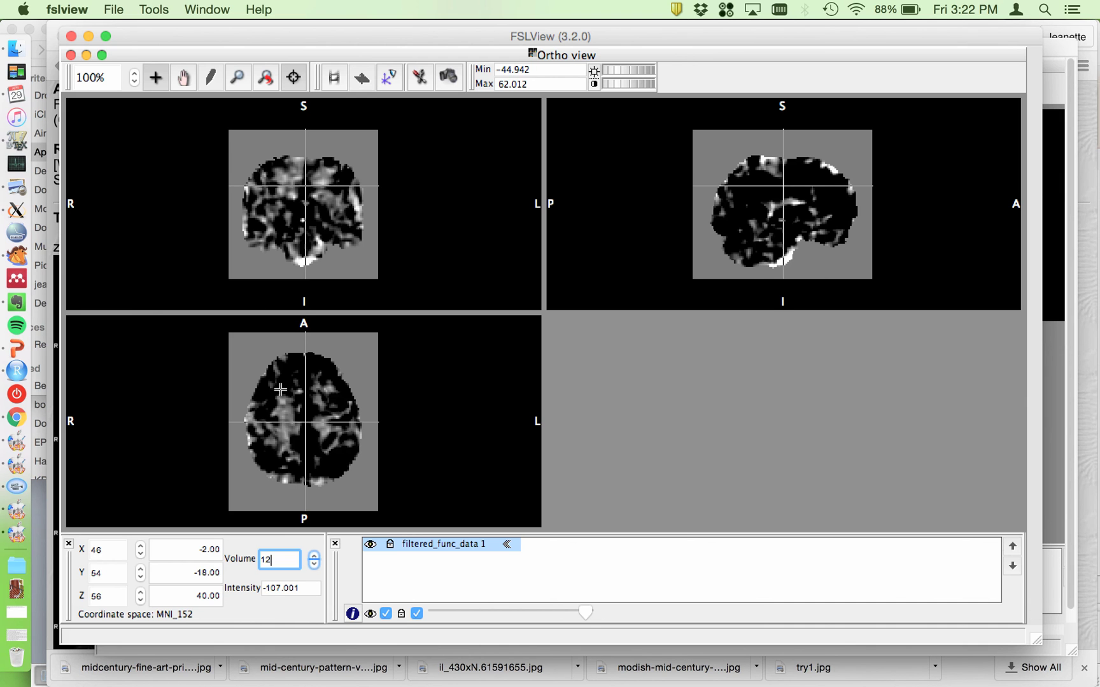
# - Reposition the coronal crosshair, check volume 13, and bring the XTerm terminal back to the front
pyautogui.click(302, 207)
pyautogui.moveTo(302, 207); pyautogui.dragTo(307, 197)
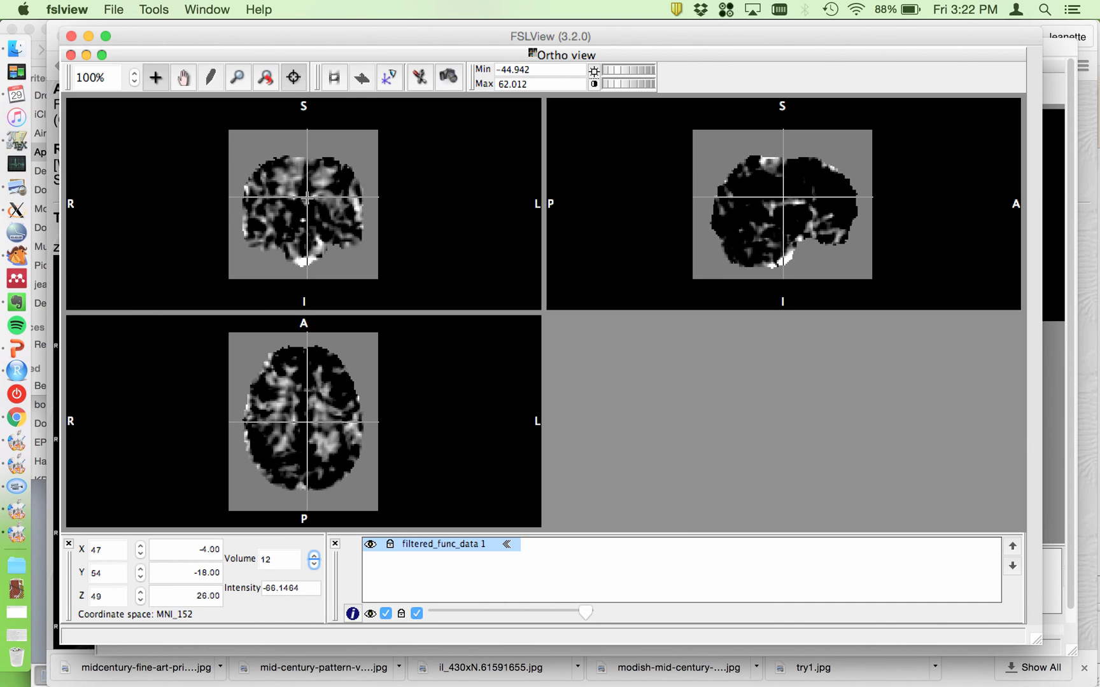
pyautogui.click(314, 557)
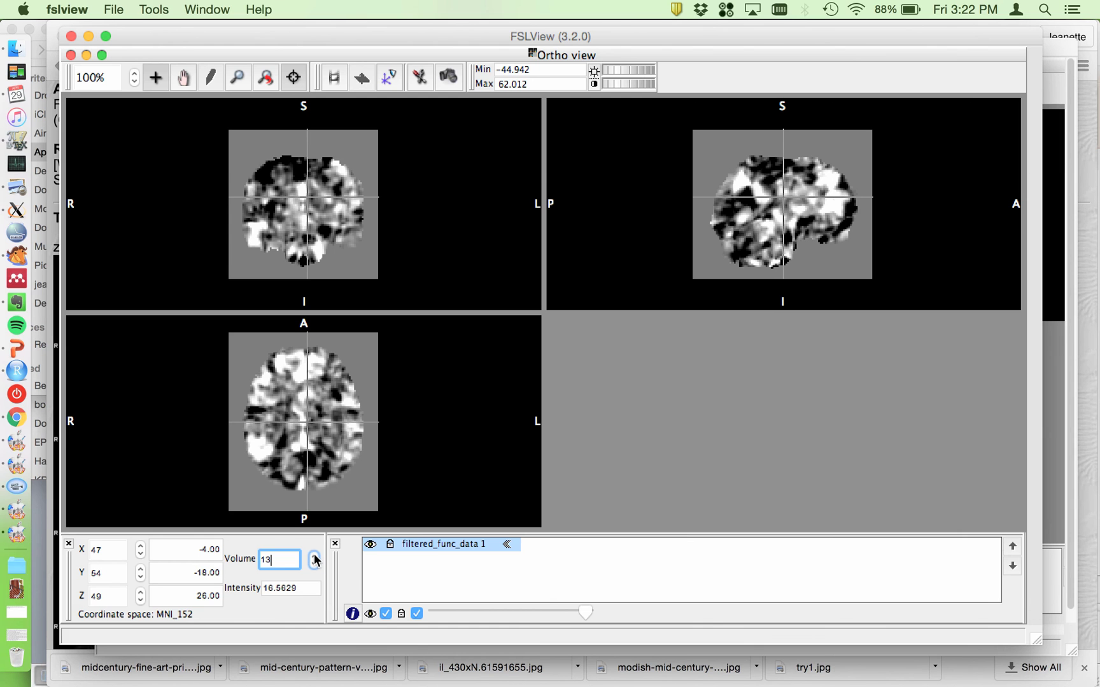
pyautogui.click(18, 212)
# - List the FEAT folder with ls, then change into the stats folder and list its files
pyautogui.press('Return')
pyautogui.write('ls')
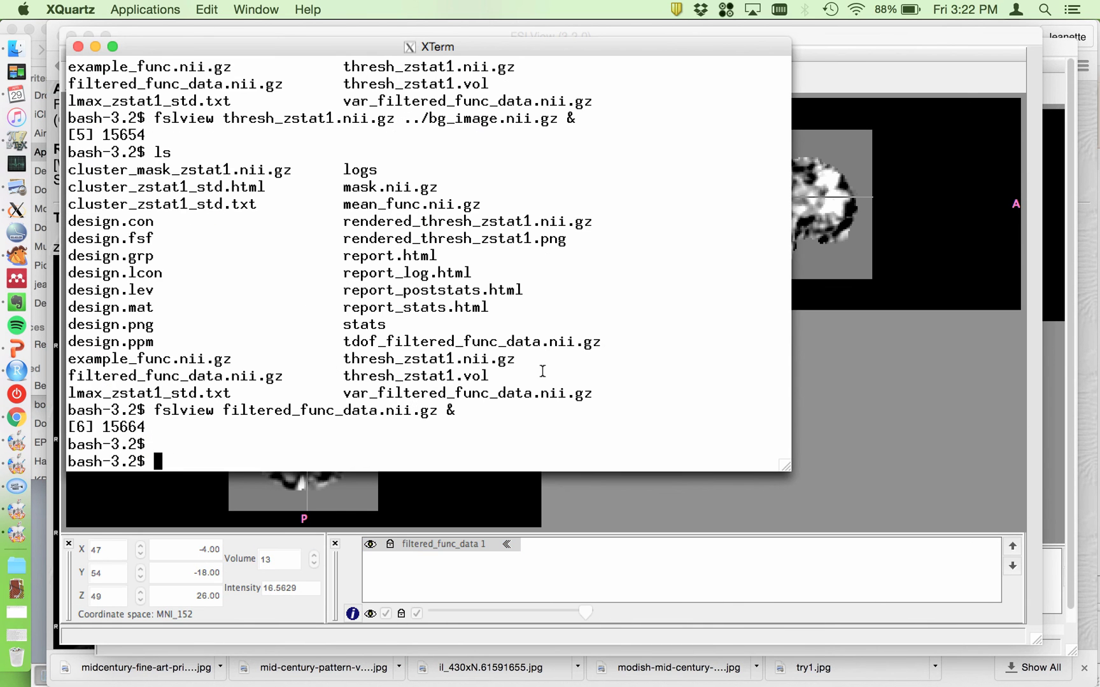
pyautogui.press('Return')
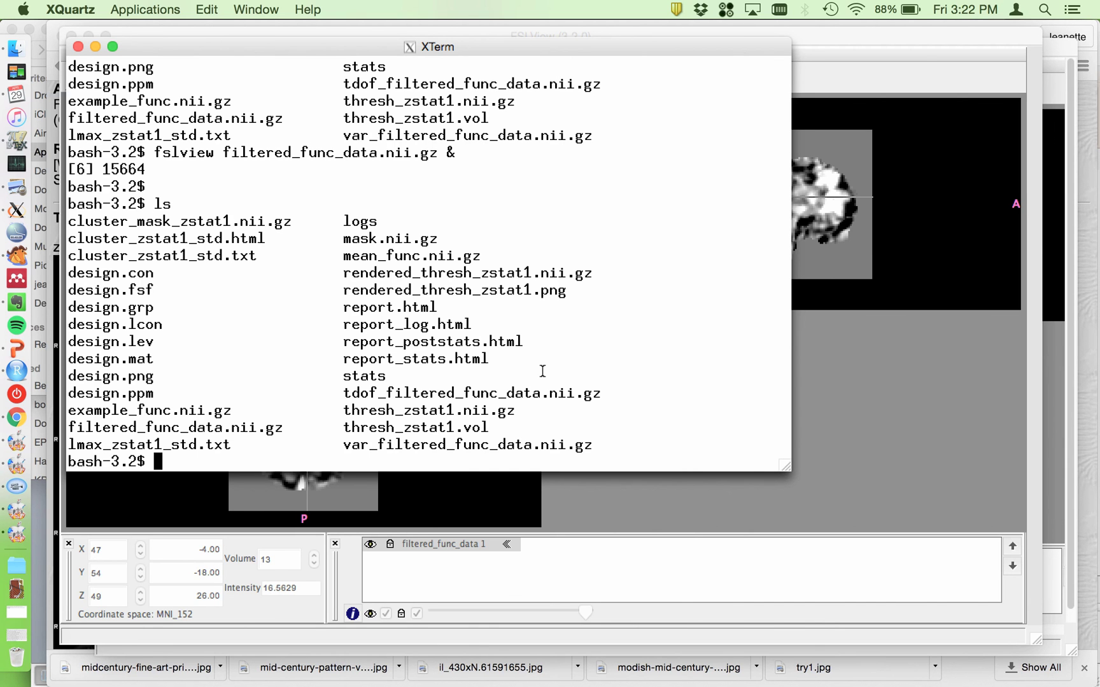
pyautogui.write('cd stta')
pyautogui.press('BackSpace')
pyautogui.press('BackSpace')
pyautogui.write('ats')
pyautogui.press('Return')
pyautogui.write('ls')
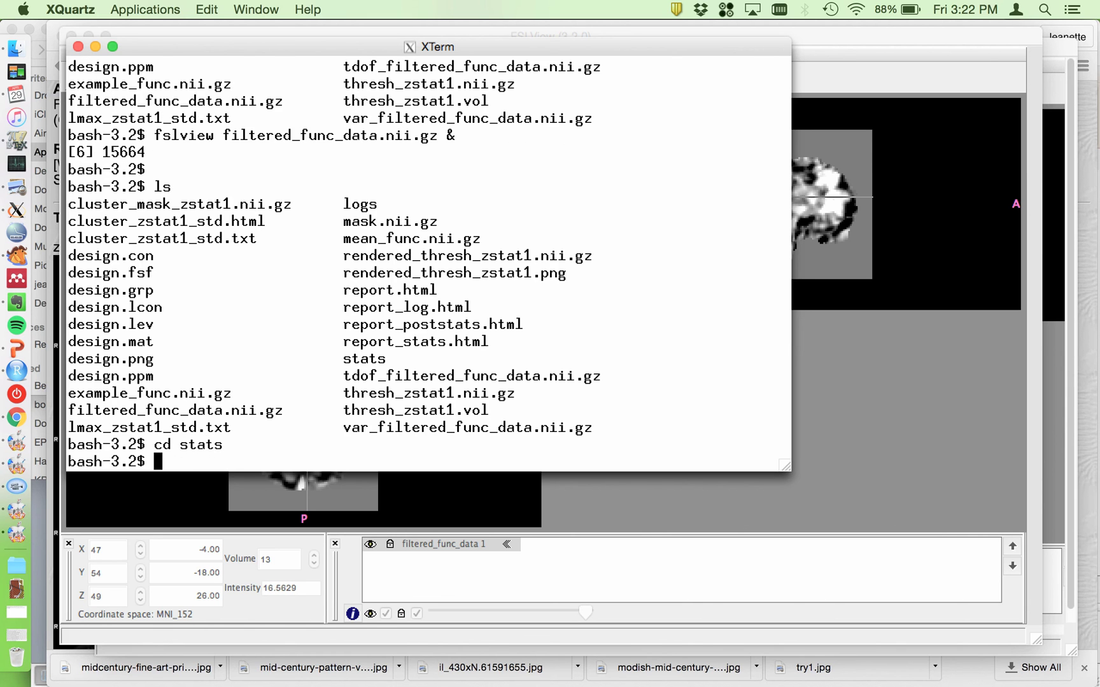
pyautogui.press('Return')
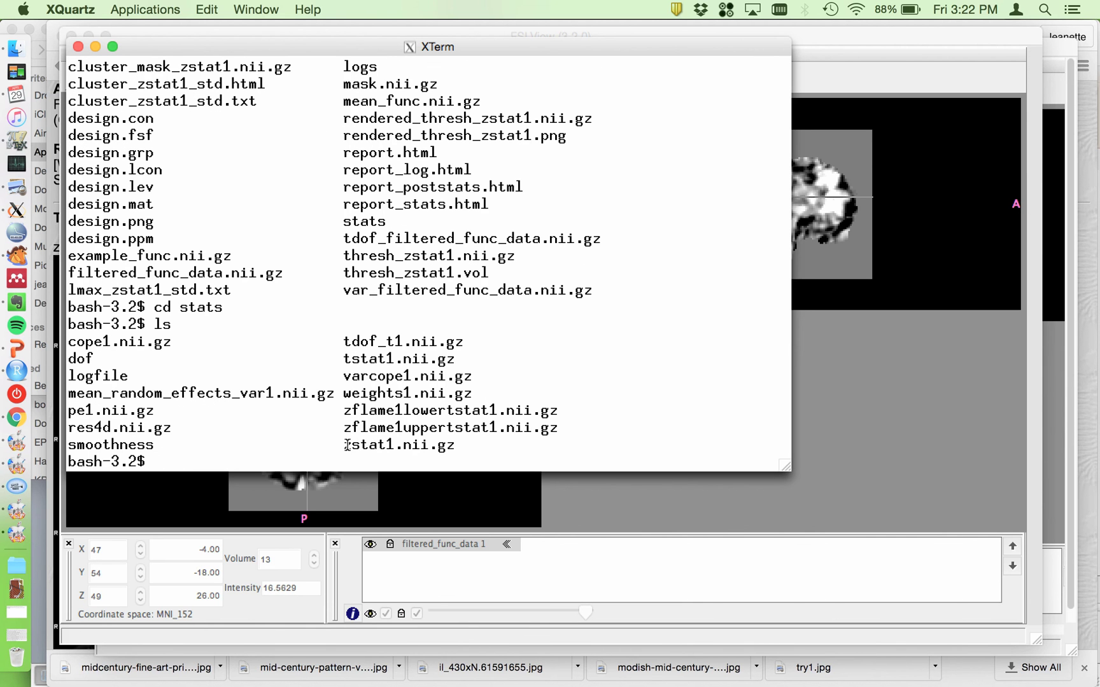
# - Highlight the zstat1, res4d, mean_random_effects_var1, varcope1 and cope1 file names in the listing
pyautogui.moveTo(344, 445); pyautogui.dragTo(464, 439)
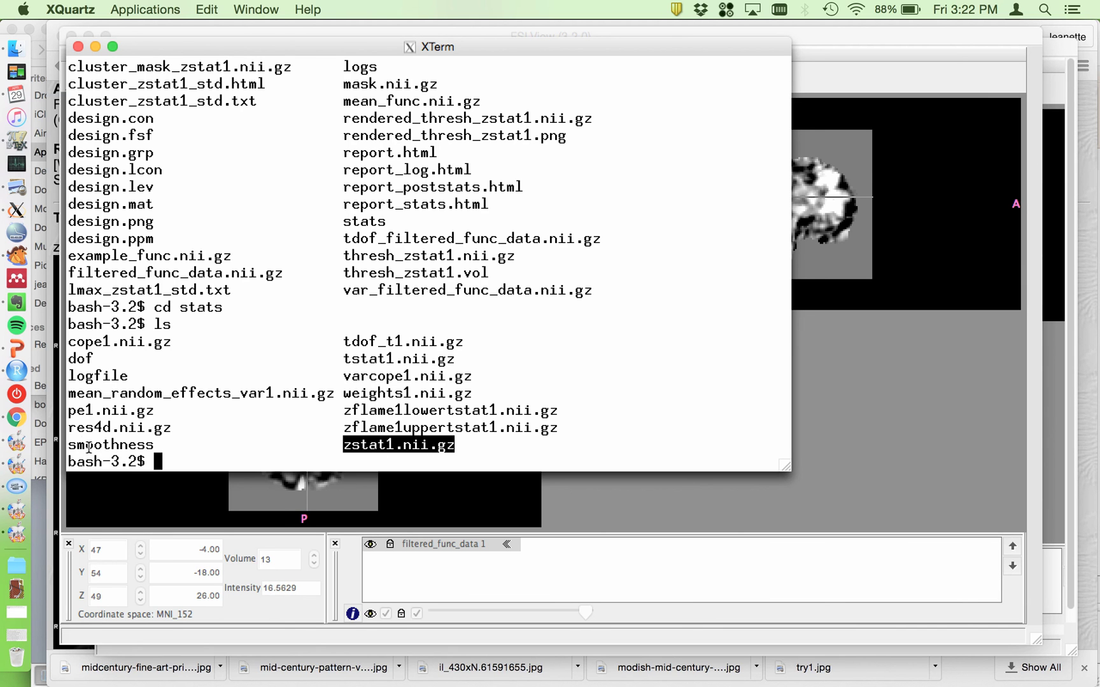
pyautogui.moveTo(69, 428); pyautogui.dragTo(175, 429)
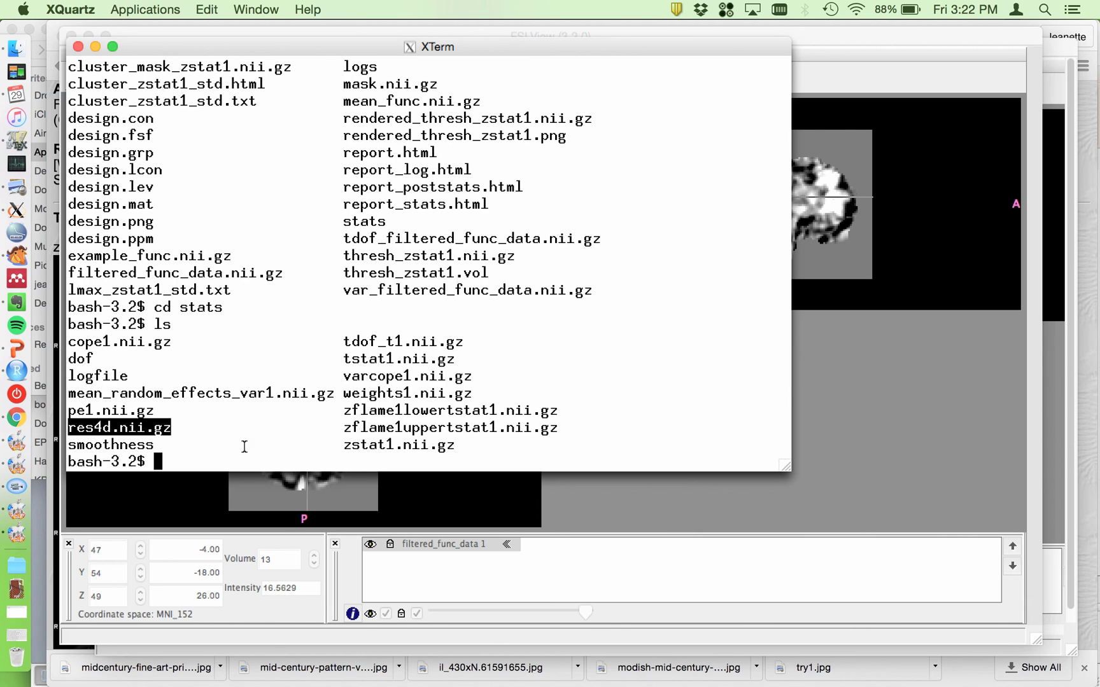
pyautogui.doubleClick(233, 397)
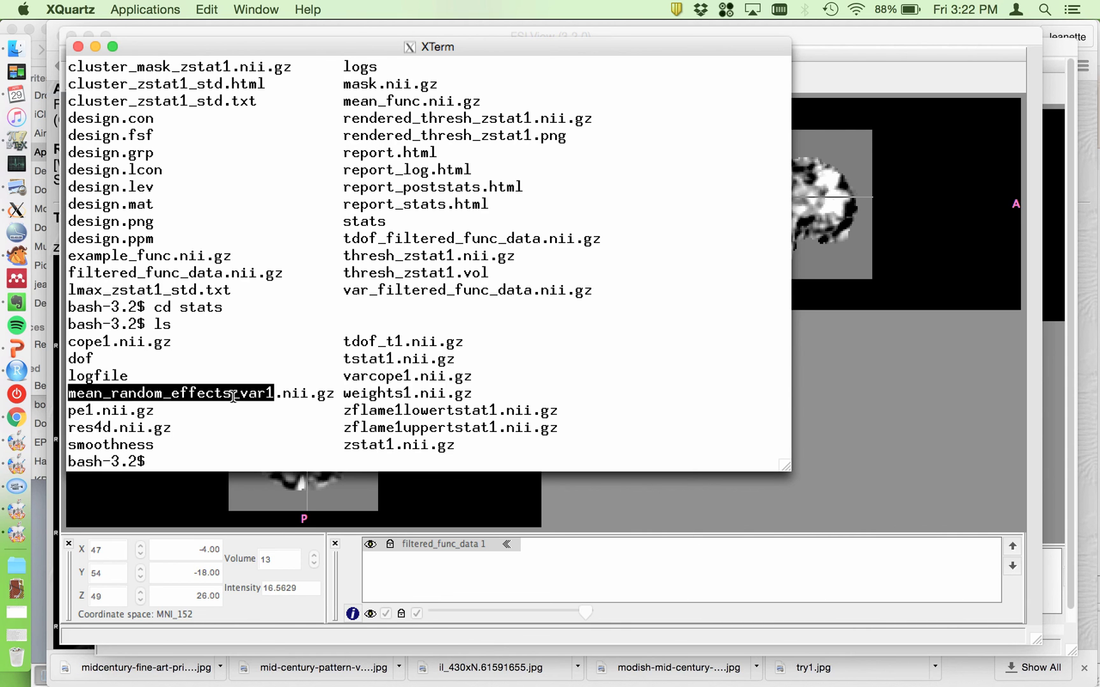
pyautogui.tripleClick(233, 397)
pyautogui.click(233, 397)
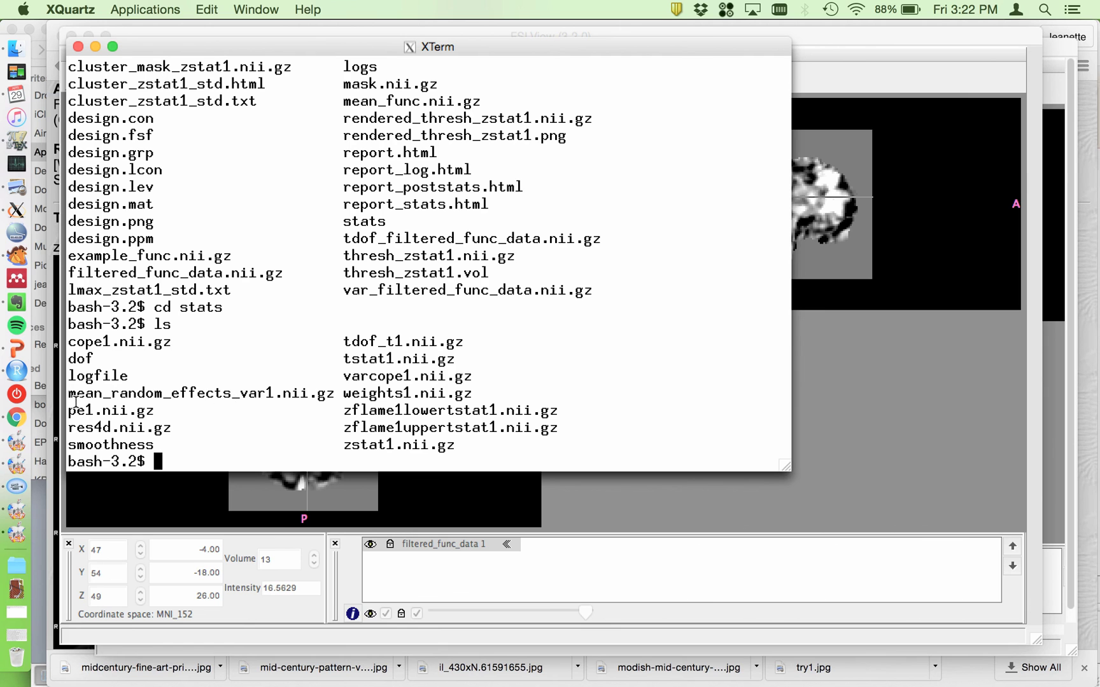
pyautogui.moveTo(70, 395); pyautogui.dragTo(328, 395)
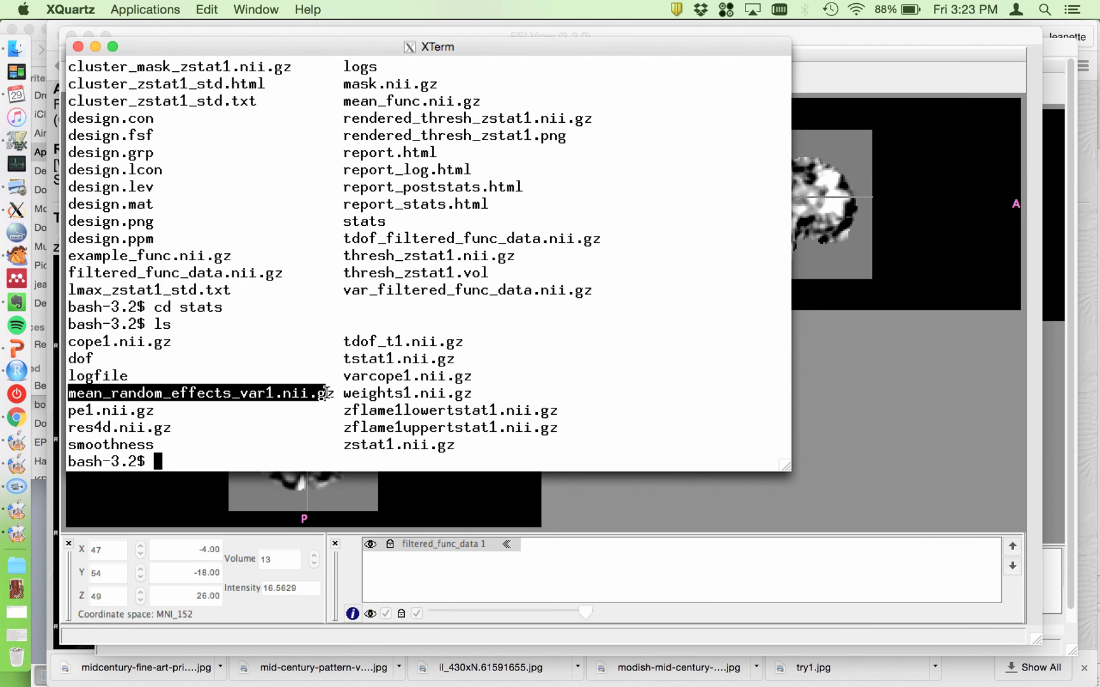
pyautogui.click(313, 425)
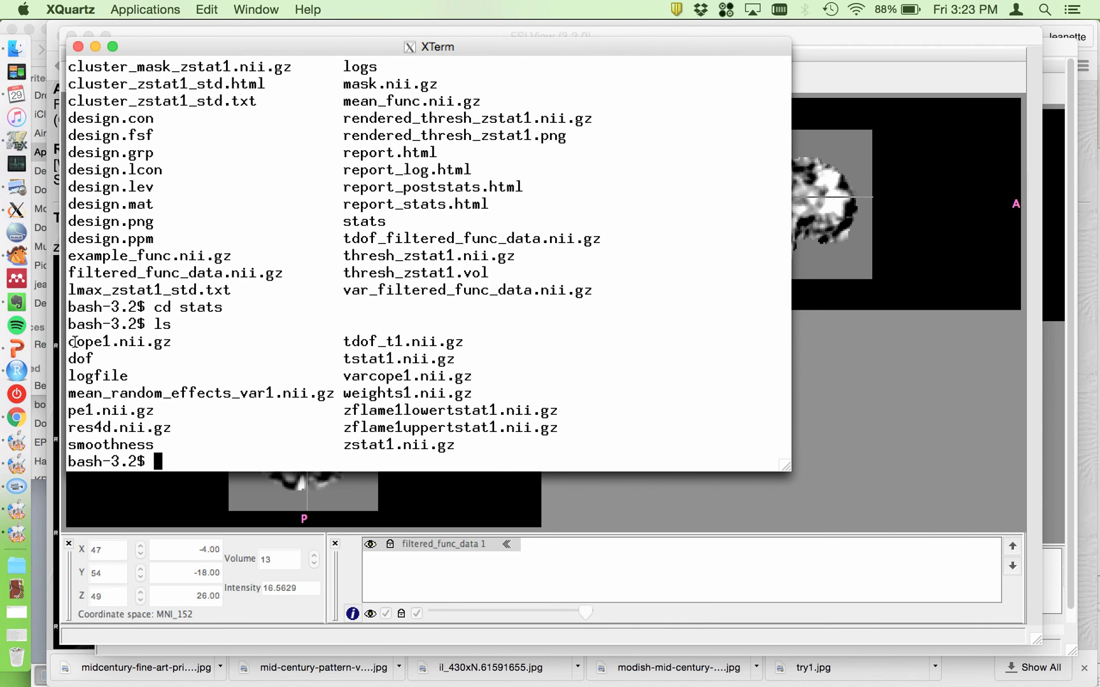
pyautogui.moveTo(72, 342); pyautogui.dragTo(173, 343)
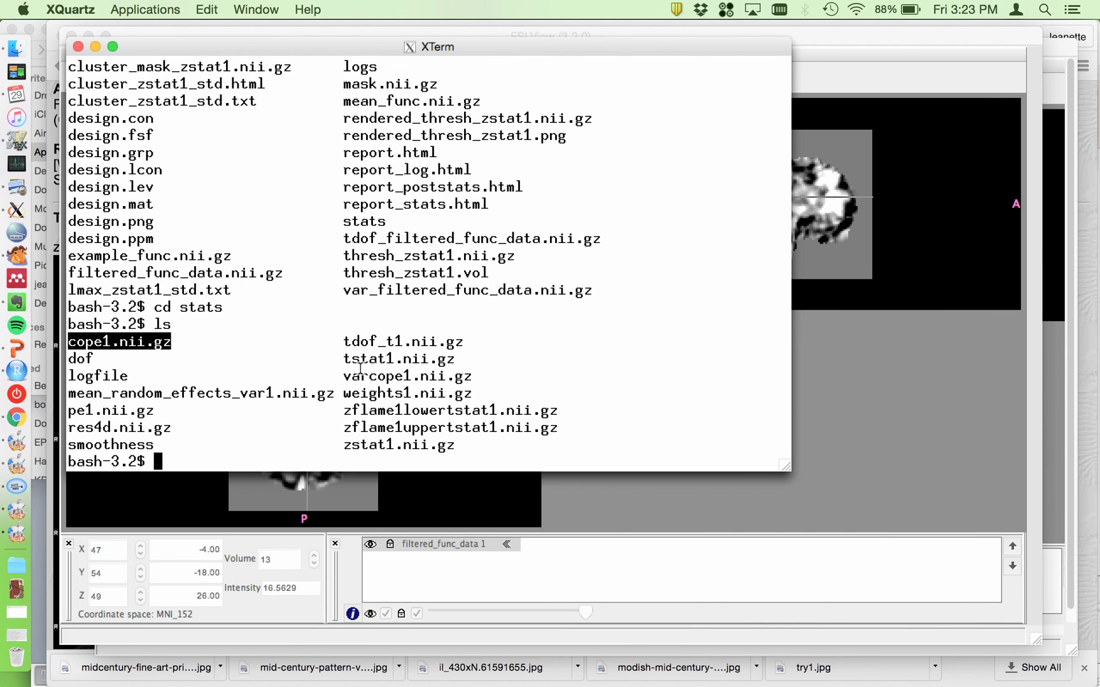
pyautogui.moveTo(345, 376); pyautogui.dragTo(489, 379)
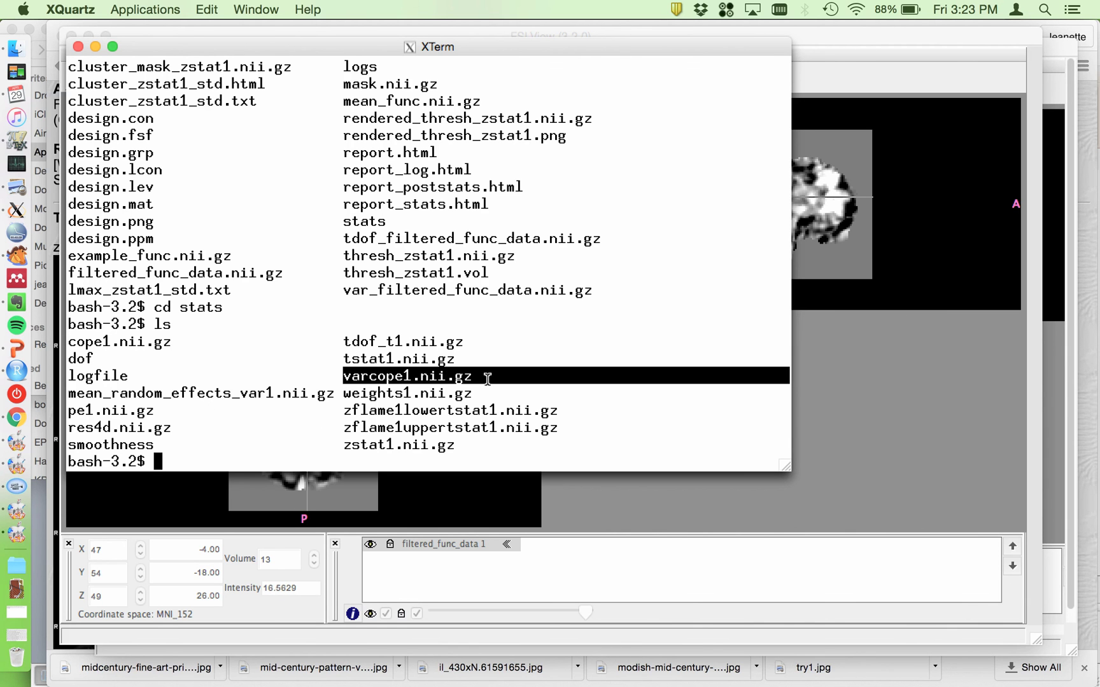
pyautogui.click(488, 379)
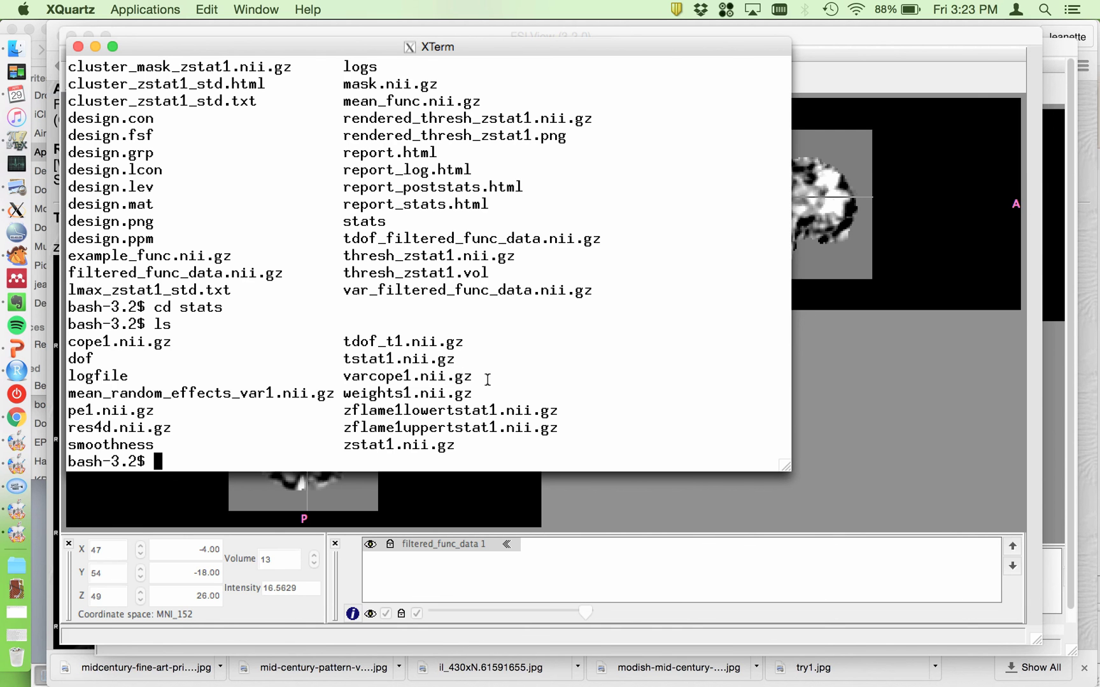
# - Switch to PowerPoint with Cmd+Tab to show slide 3 of qa6.pptx, the QA checklist
pyautogui.press('super+Tab')
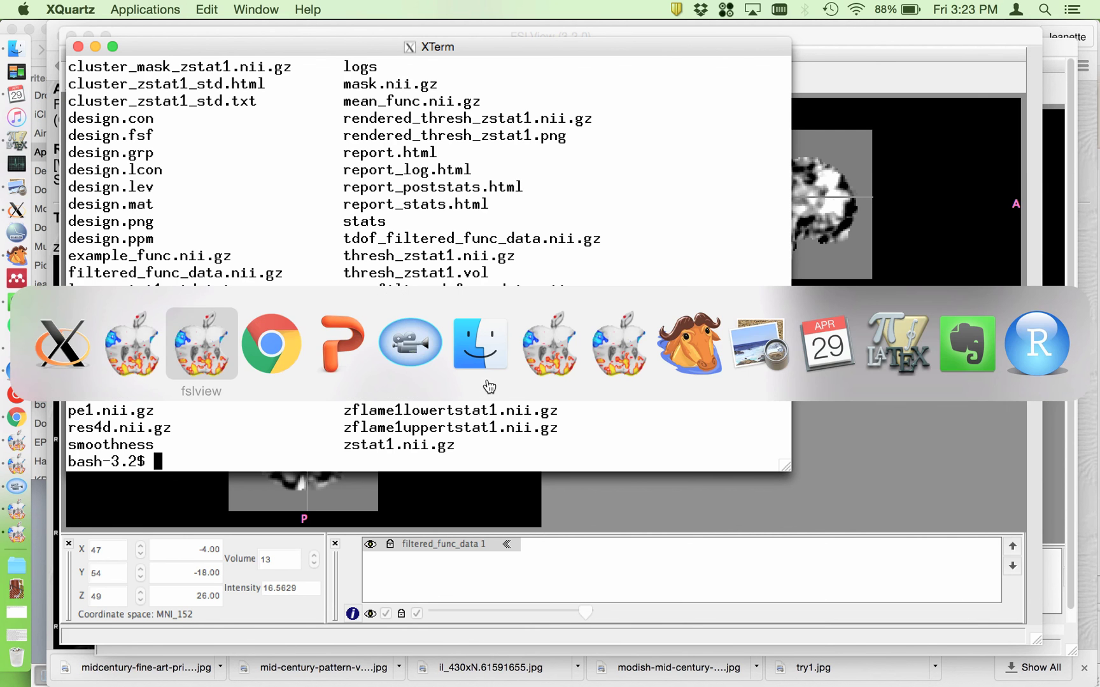
pyautogui.press('super+Tab')
pyautogui.press('super+Tab')
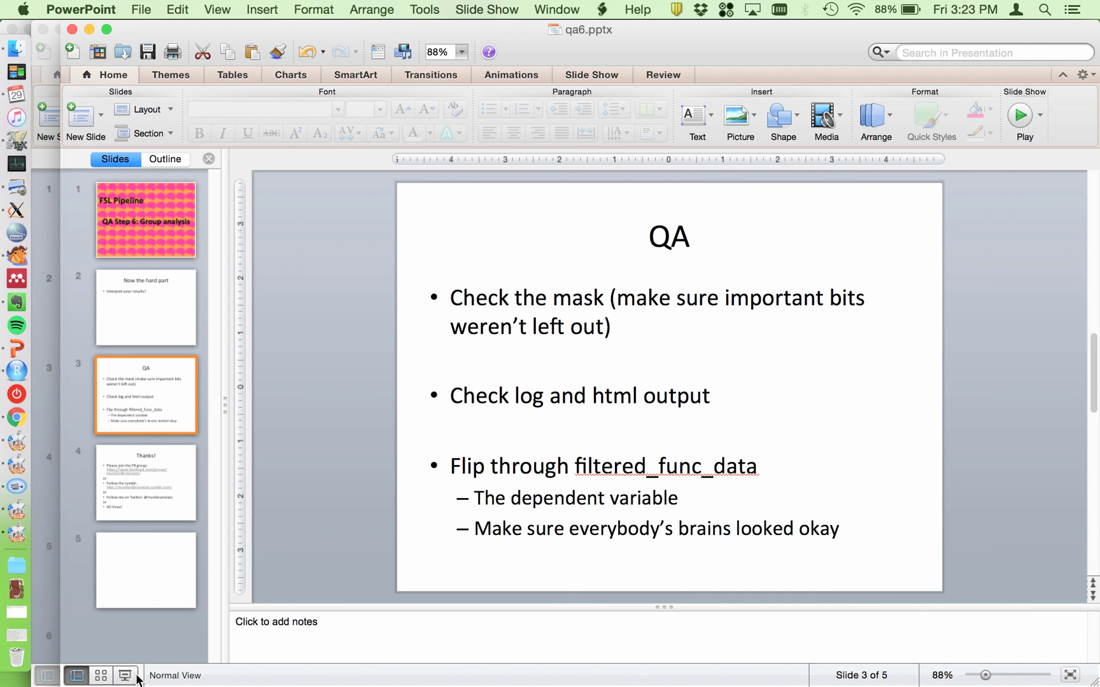